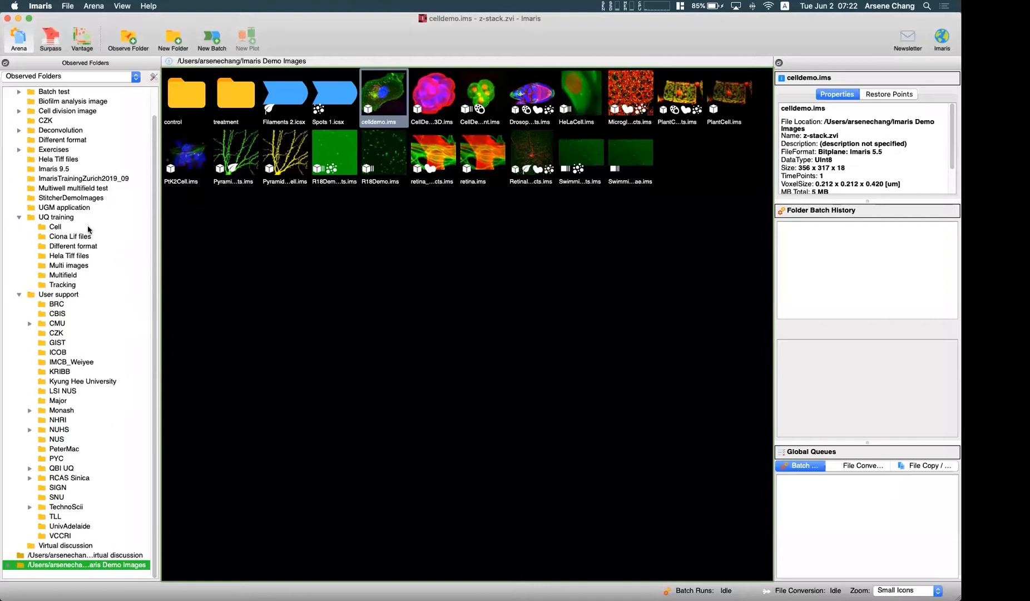
- Open Exercise 4 immunecells.ims from the Cell folder under UQ training in the 3D view and close the Display Adjustment window
click(55, 226)
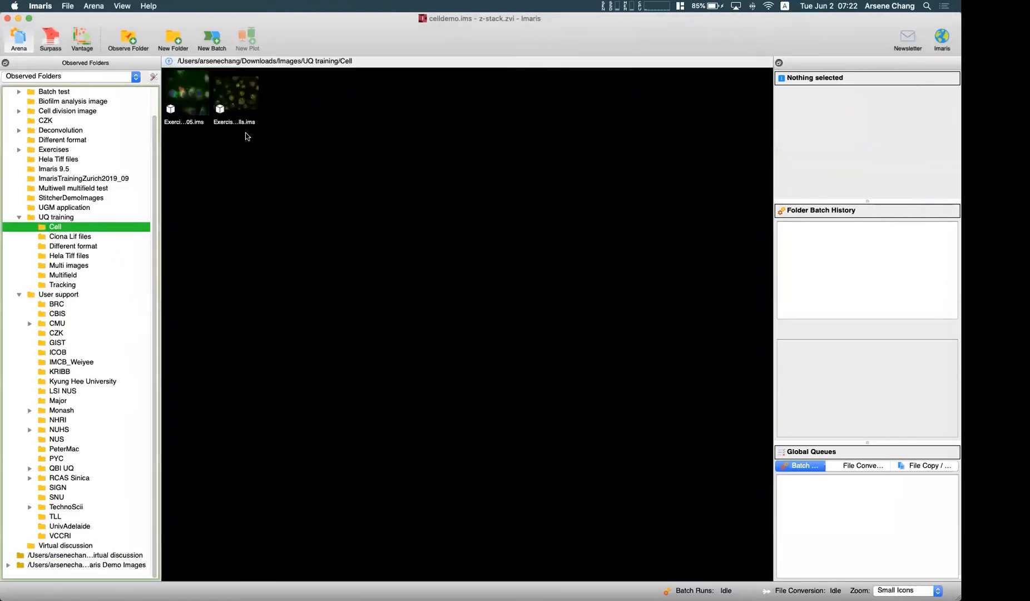
double_click(235, 92)
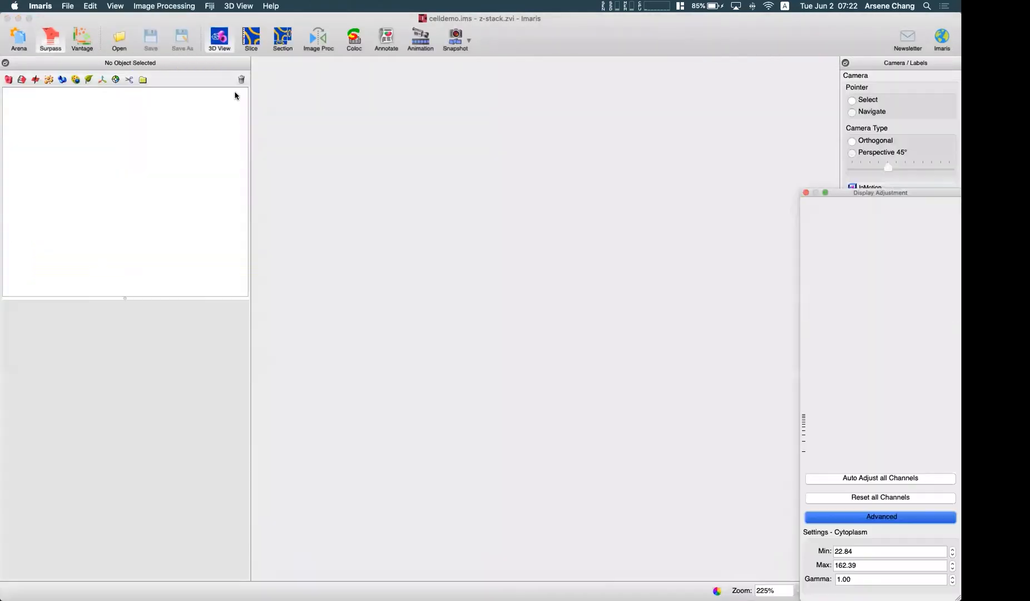
scroll(502, 343, up, 5)
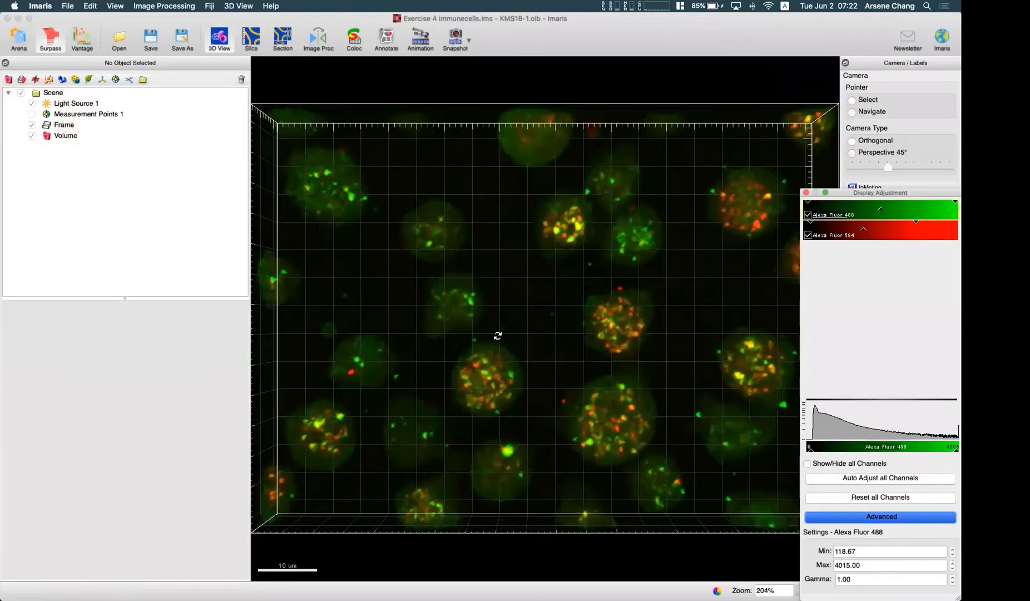
scroll(498, 337, down, 5)
mouse_move(504, 352)
mouse_down()
mouse_move(499, 361)
mouse_move(506, 349)
mouse_up()
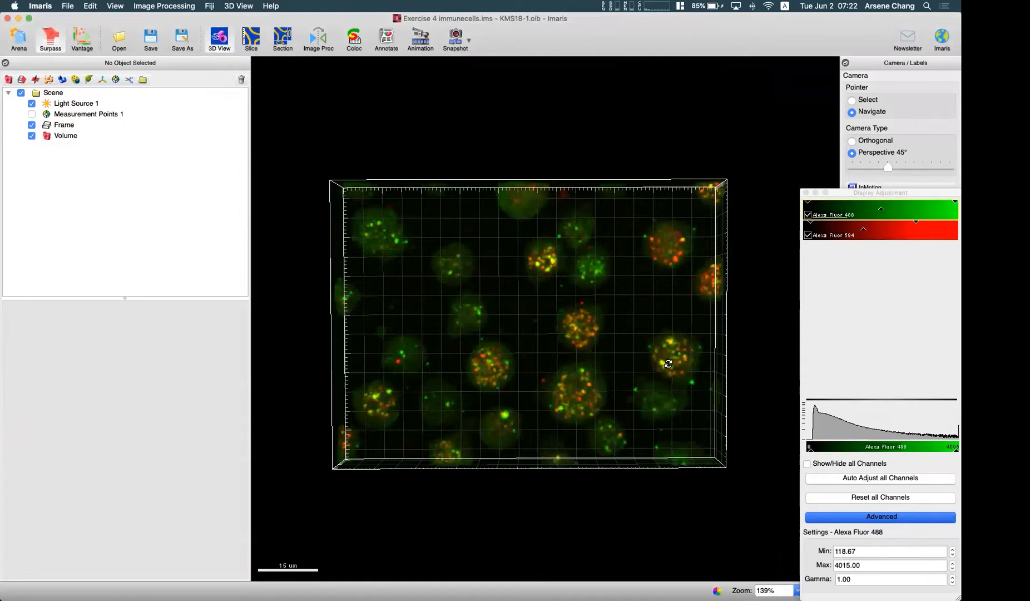
drag(587, 375, 582, 368)
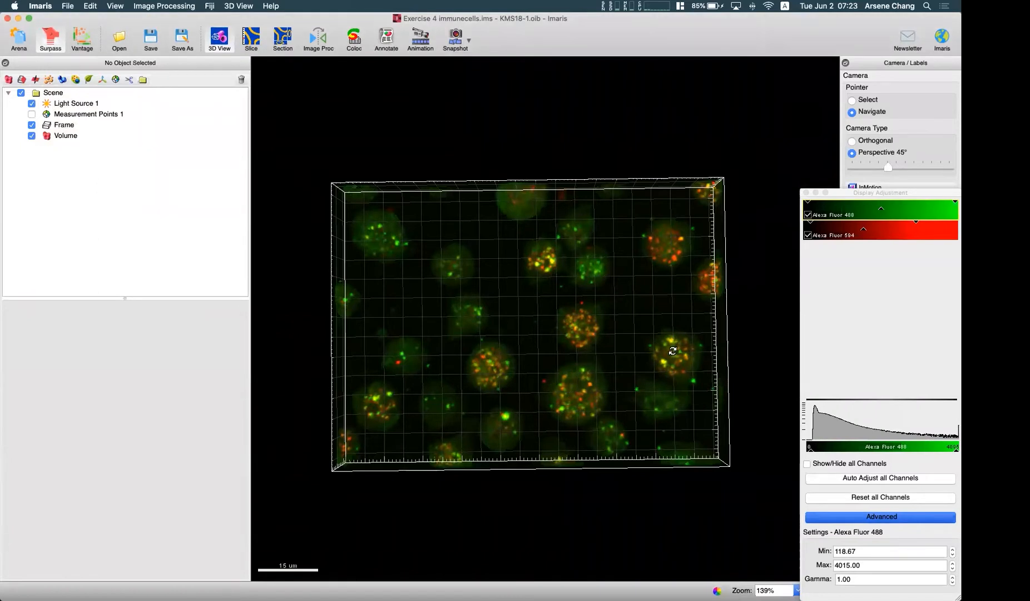
drag(549, 389, 546, 392)
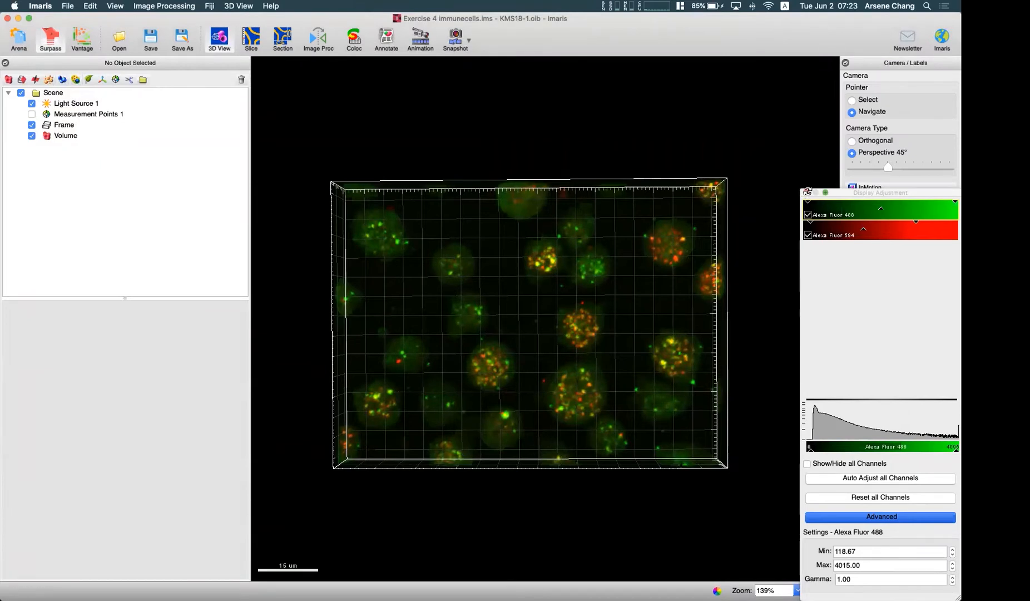
click(808, 192)
drag(559, 356, 565, 356)
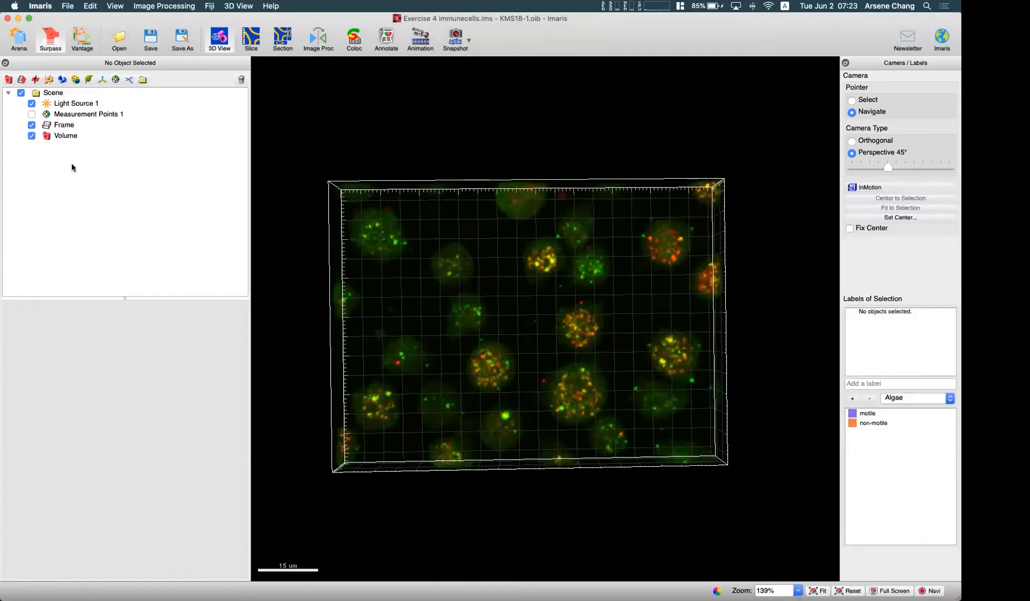
- Add a new Cells object and bring back the Display Adjustment window to check the Alexa Fluor 594 channel on and off
click(76, 79)
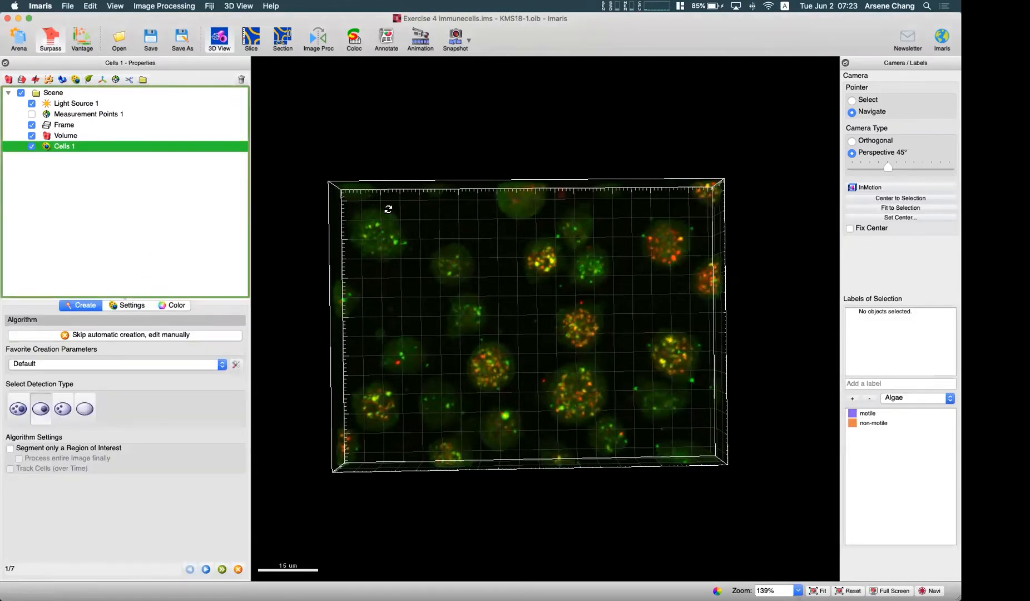
scroll(389, 208, up, 3)
key(super+d)
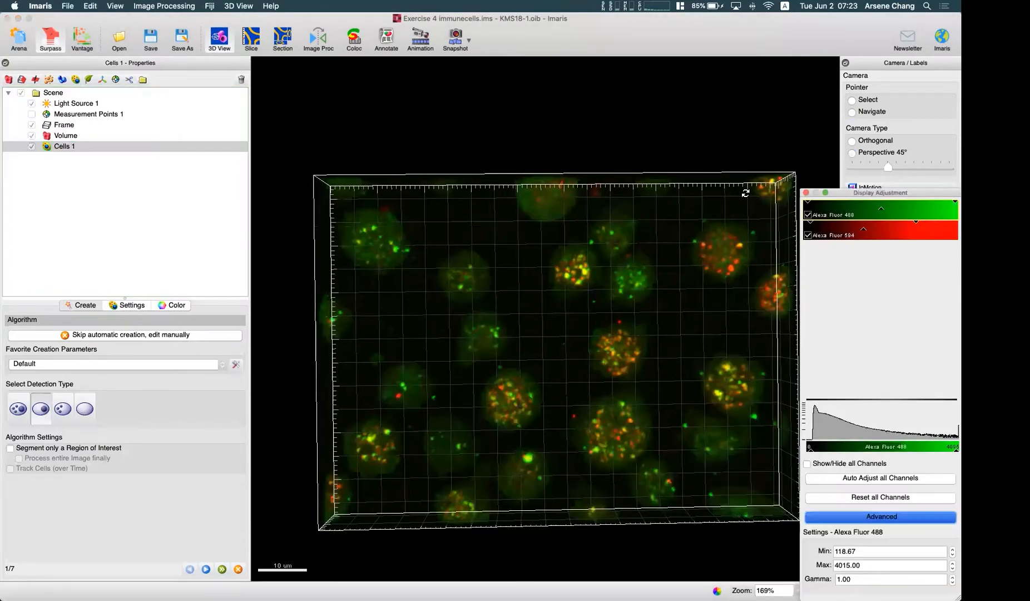
click(809, 235)
click(808, 234)
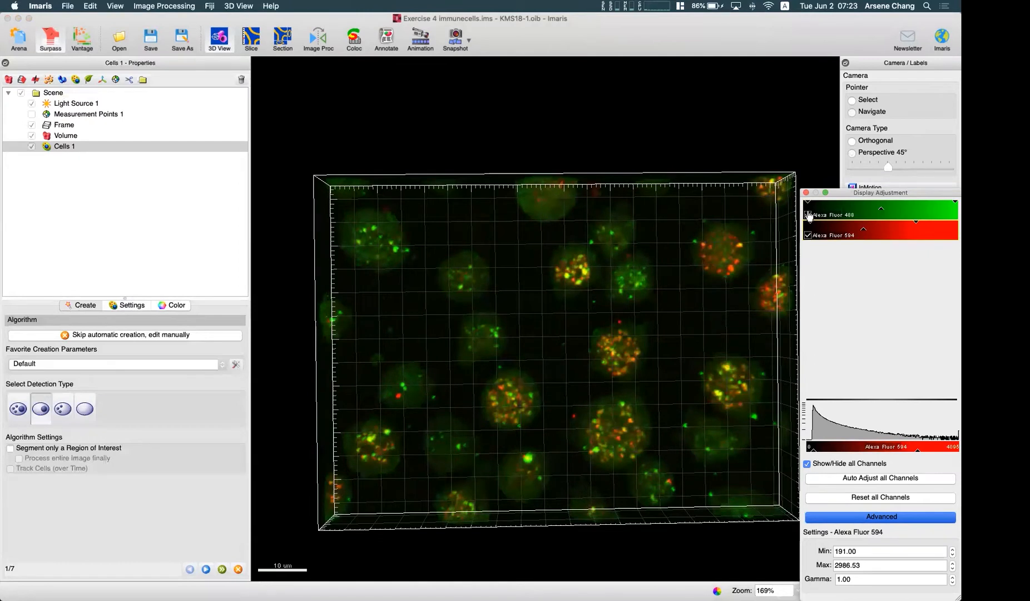
- Choose Detect Cell and Vesicles as the detection type and continue to the cell body detection settings
click(68, 413)
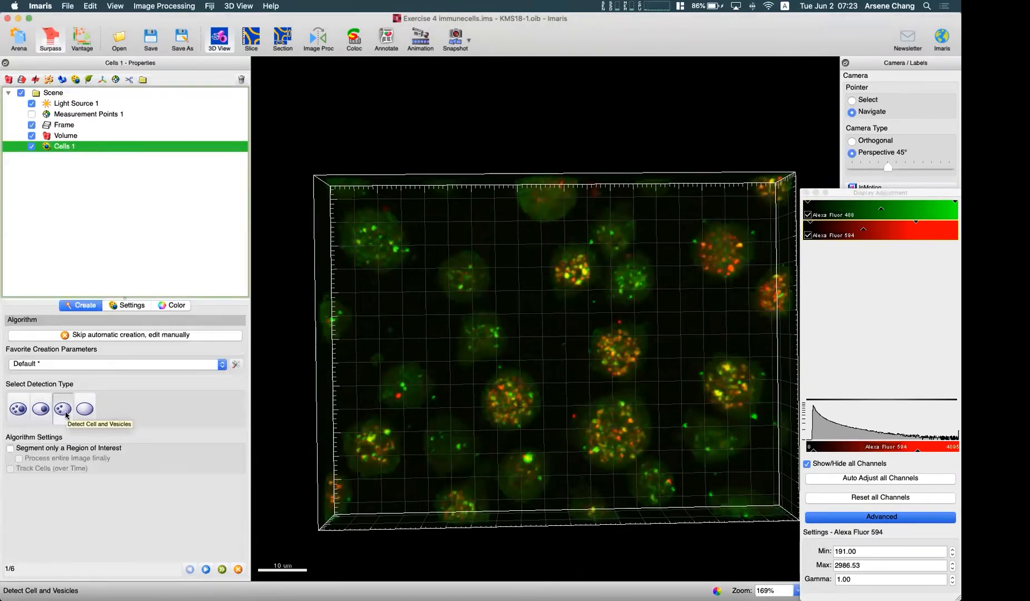
drag(444, 417, 512, 361)
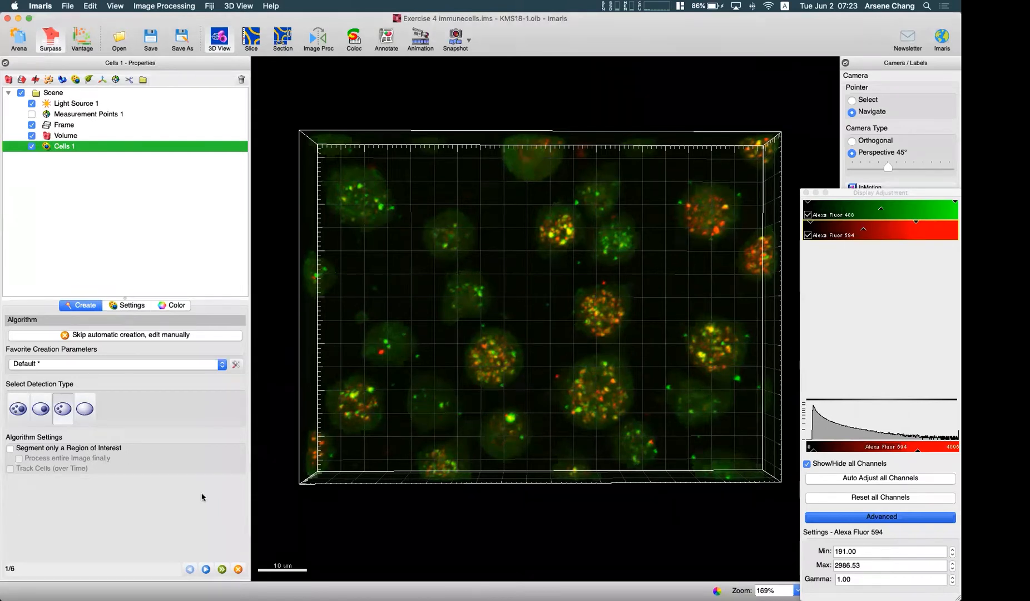
click(206, 568)
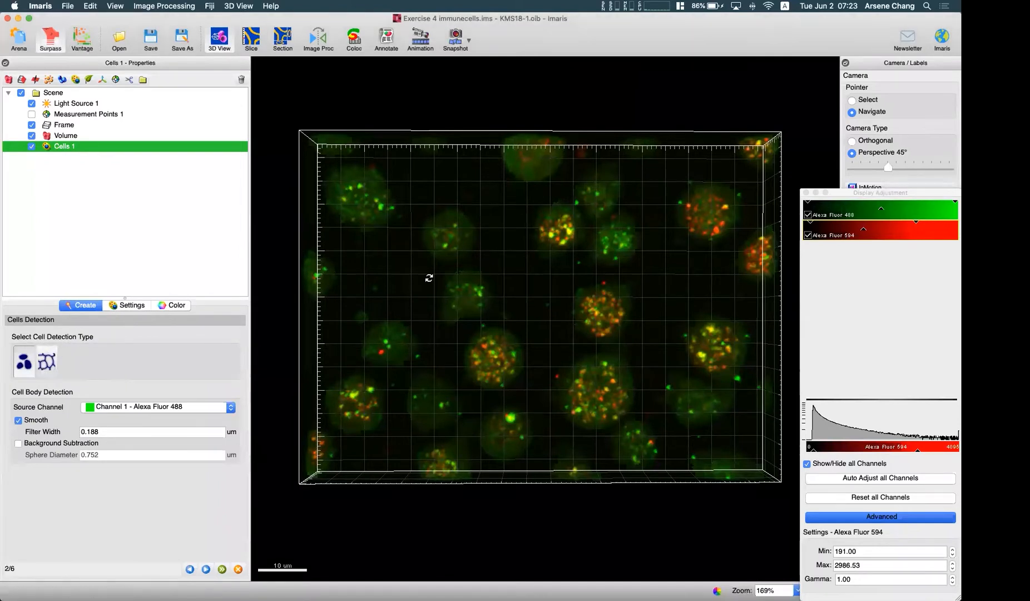
- Enable background subtraction for the cell body detection on Channel 1 - Alexa Fluor 488, keeping Smooth on
click(808, 234)
click(809, 235)
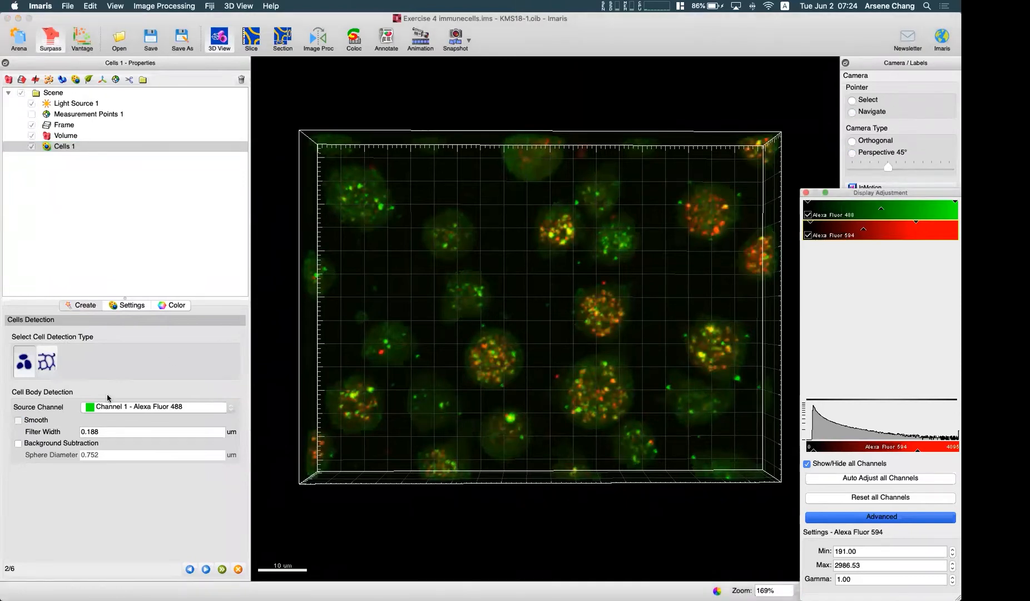
click(21, 427)
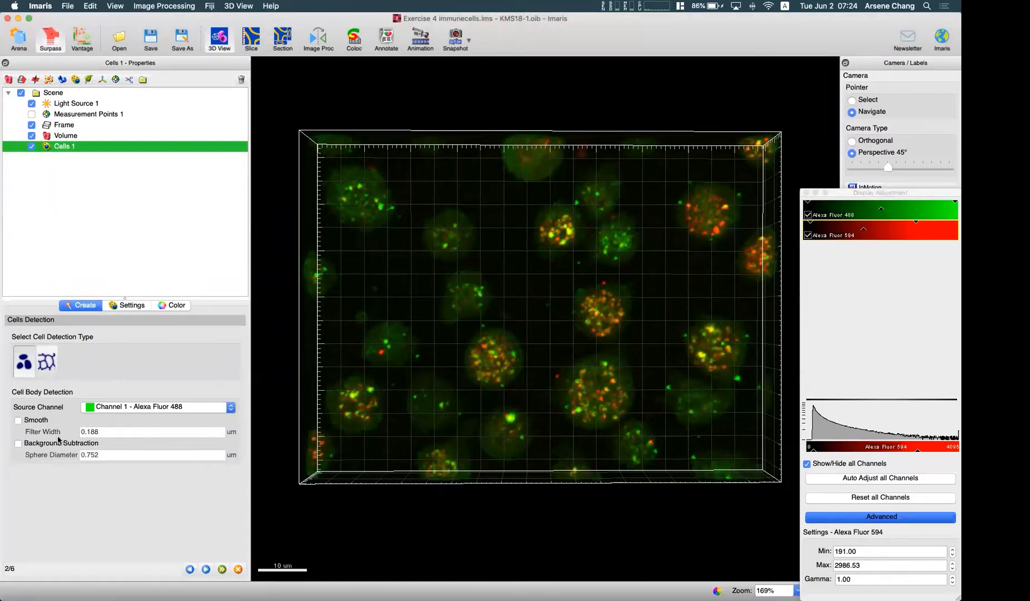
click(19, 420)
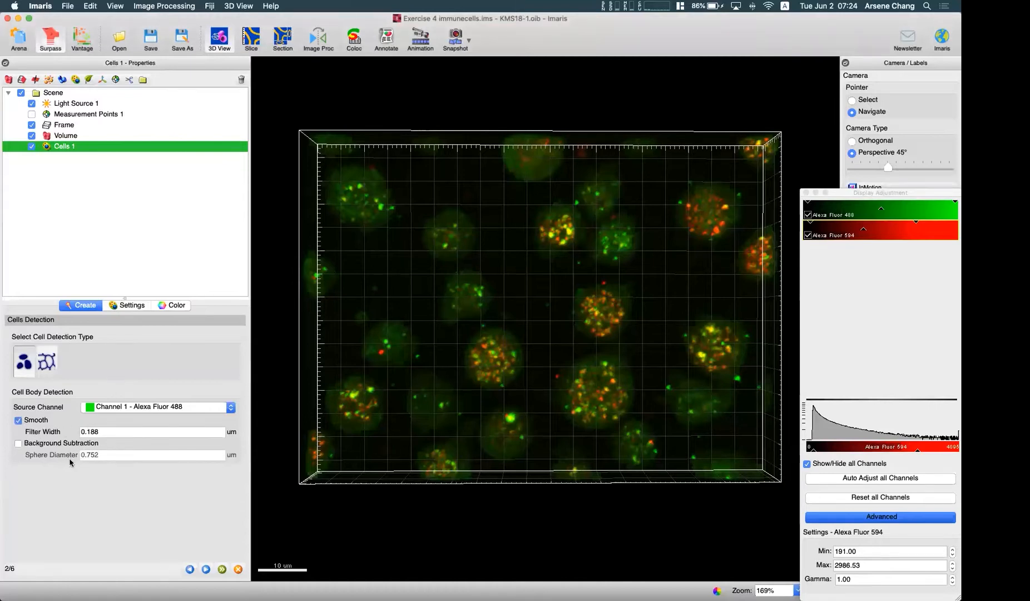
click(19, 445)
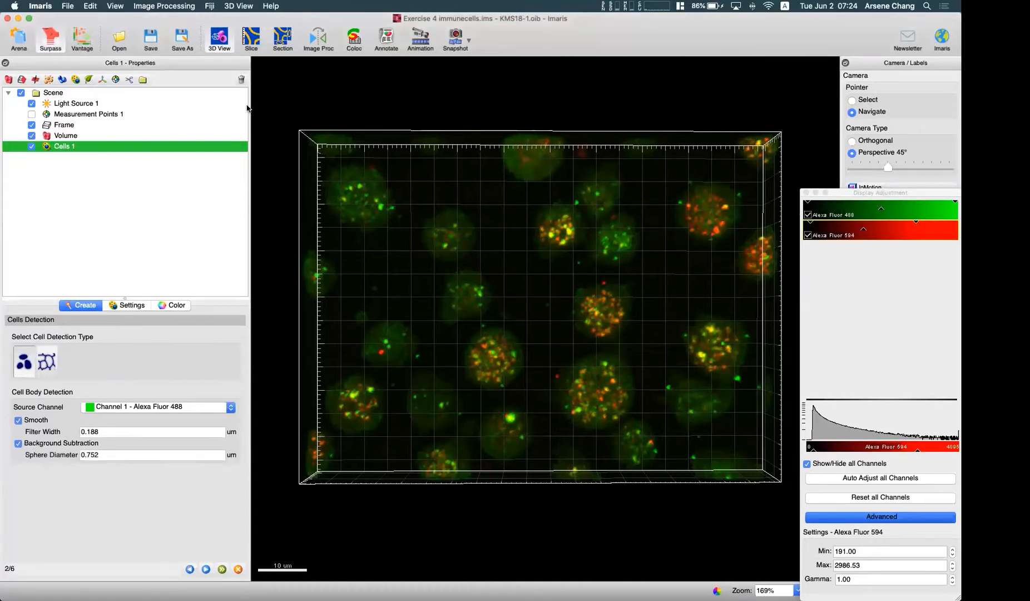
- Measure the diameters of several small cells with lines in the Slice view, on slices 14 and 9
click(252, 40)
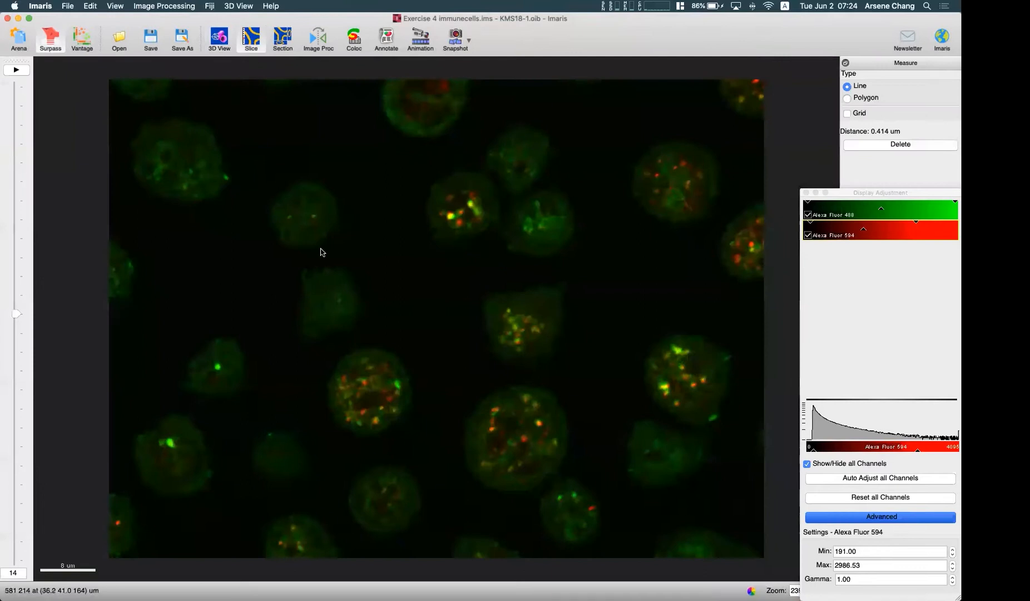
click(499, 140)
click(543, 171)
drag(856, 192, 855, 221)
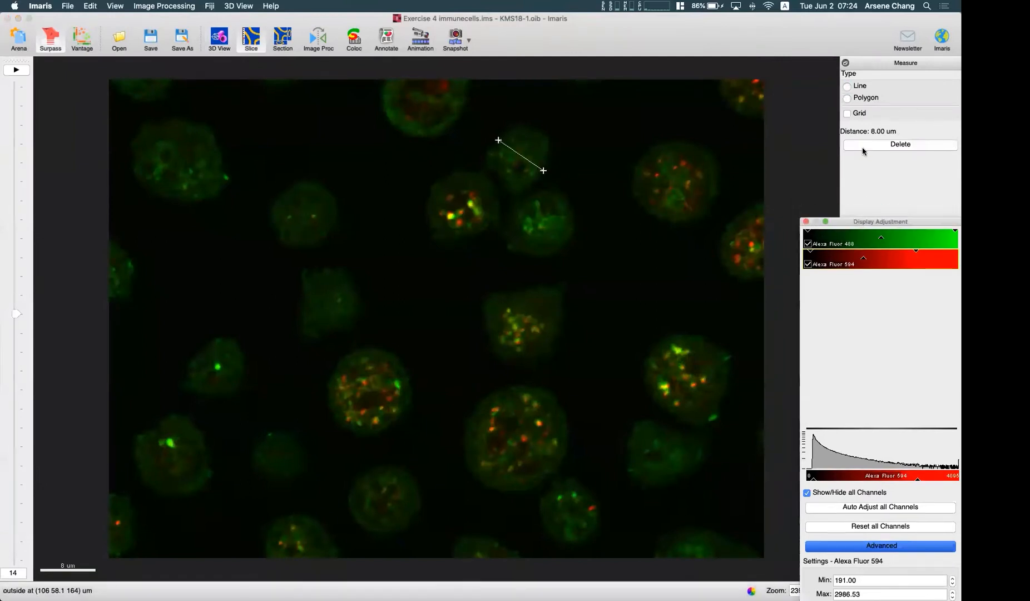
click(285, 192)
click(327, 233)
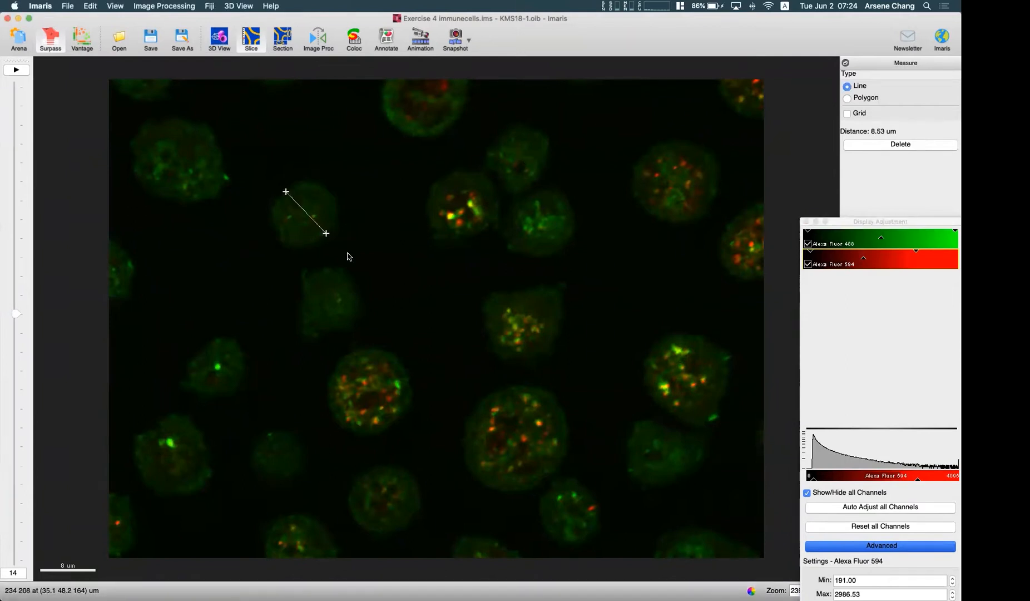
drag(18, 315, 17, 409)
drag(246, 446, 310, 470)
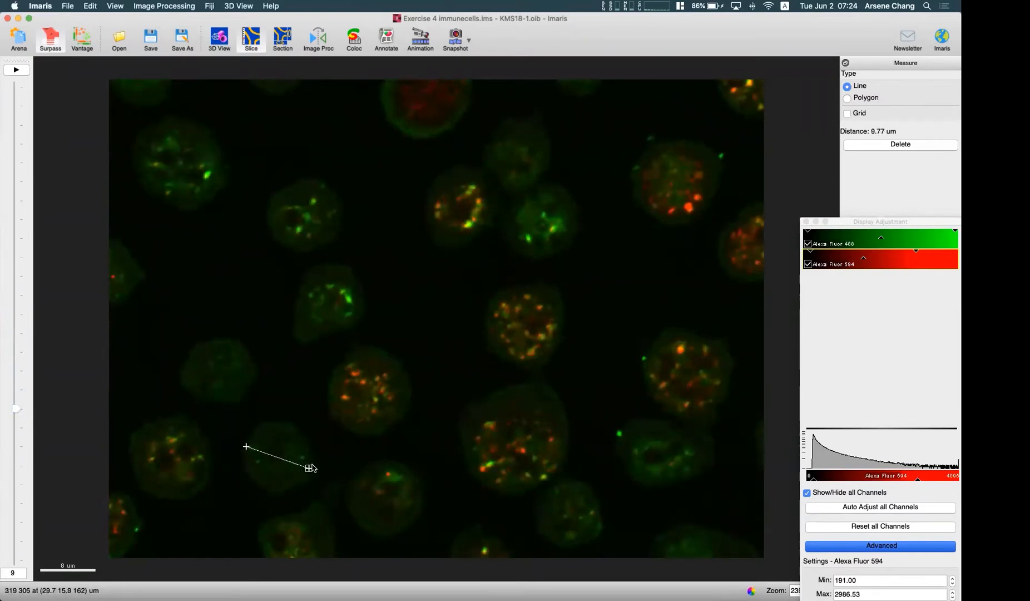
- Return to the 3D view, set the background subtraction sphere diameter to 8 um and continue to the cell threshold
click(220, 39)
click(108, 454)
text(8)
click(206, 568)
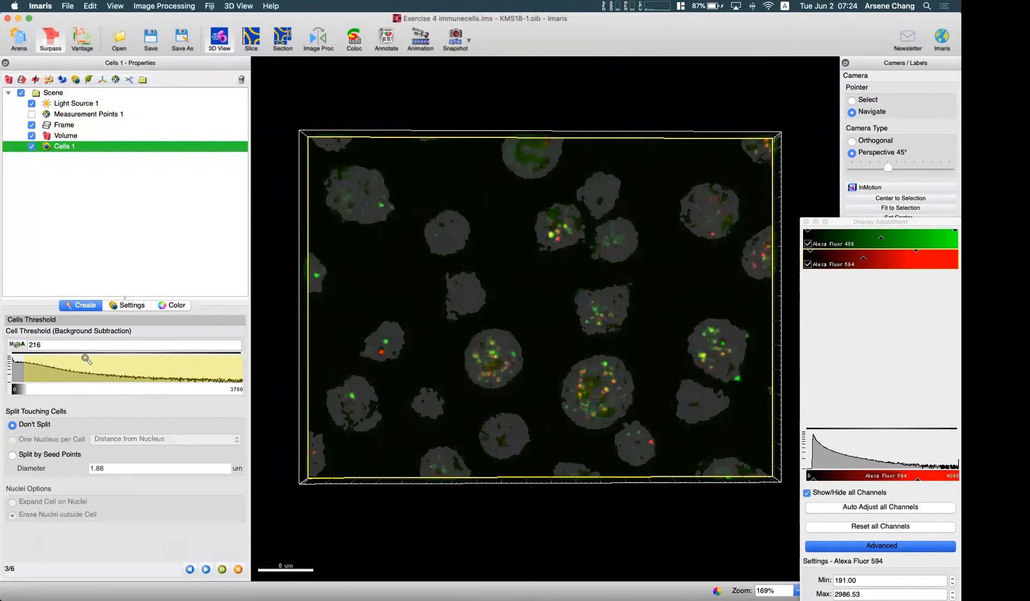
- Switch the Cells object's style from slicer to volume display and return to the cell threshold settings
click(113, 307)
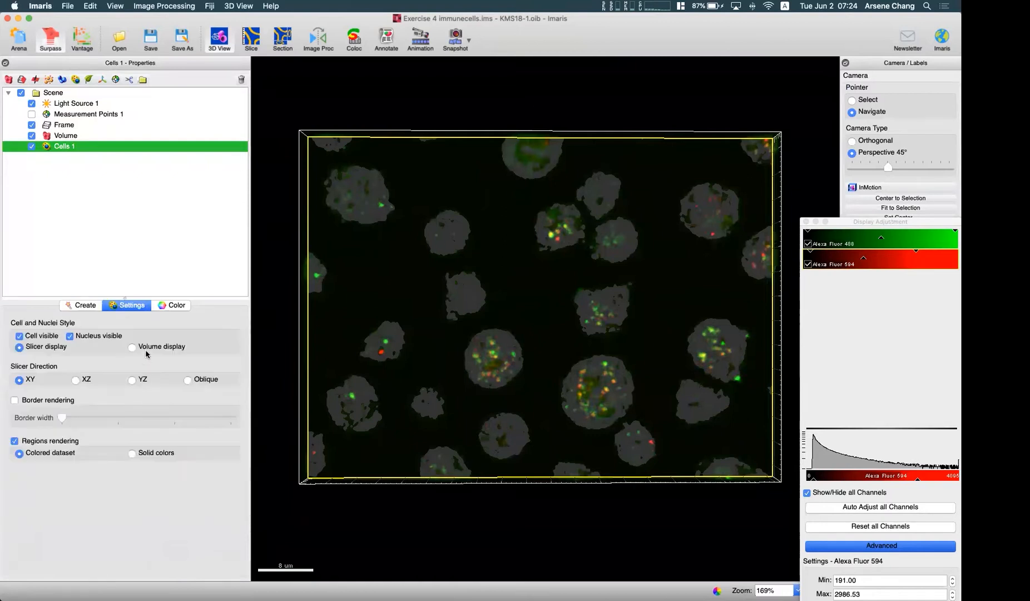
click(132, 347)
drag(256, 420, 268, 409)
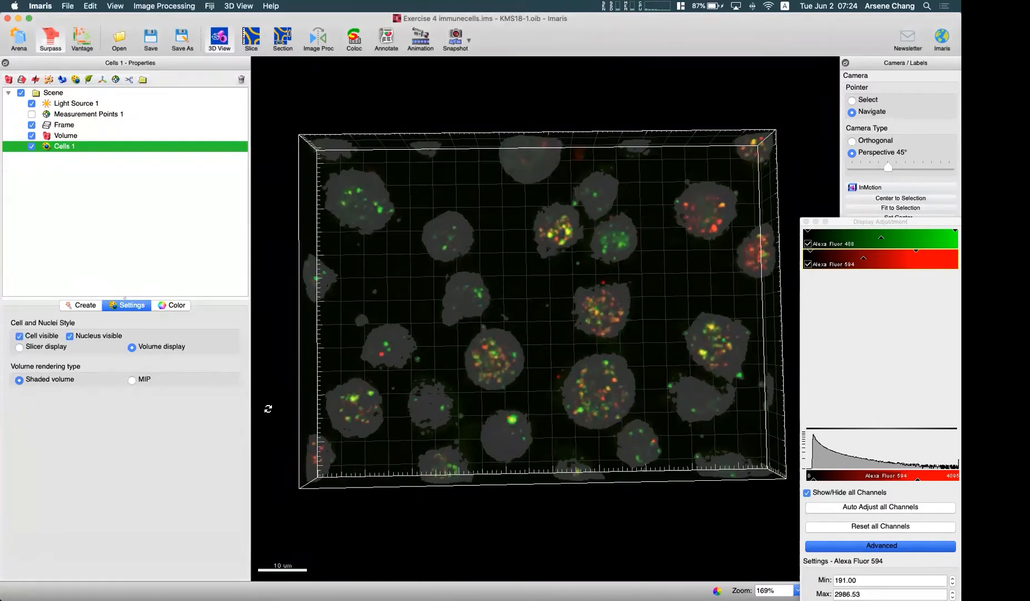
click(88, 305)
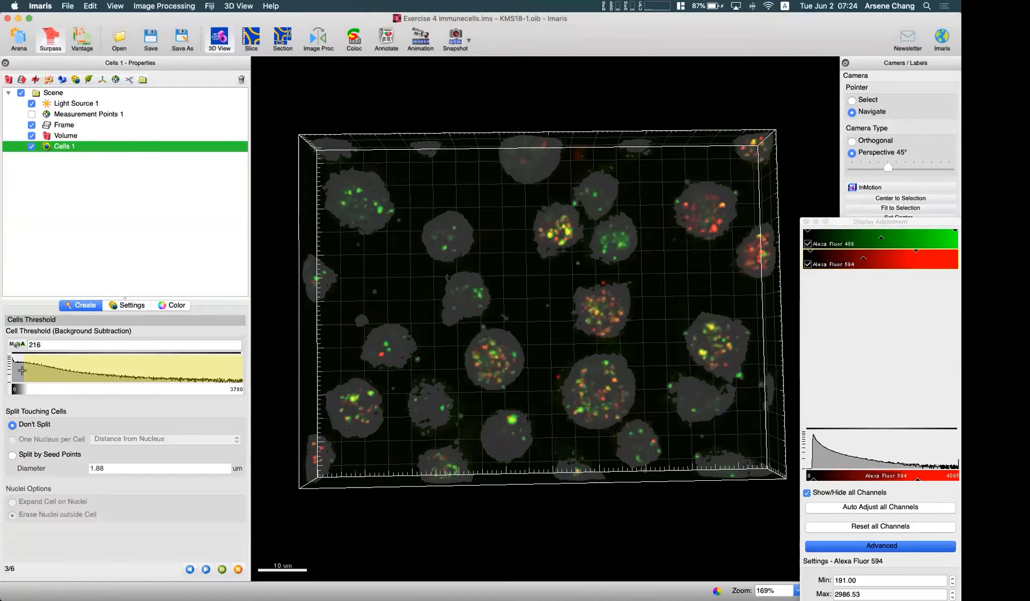
- Raise the cell threshold to 246 and inspect the detected cell bodies up close
drag(26, 369, 27, 365)
scroll(453, 391, up, 5)
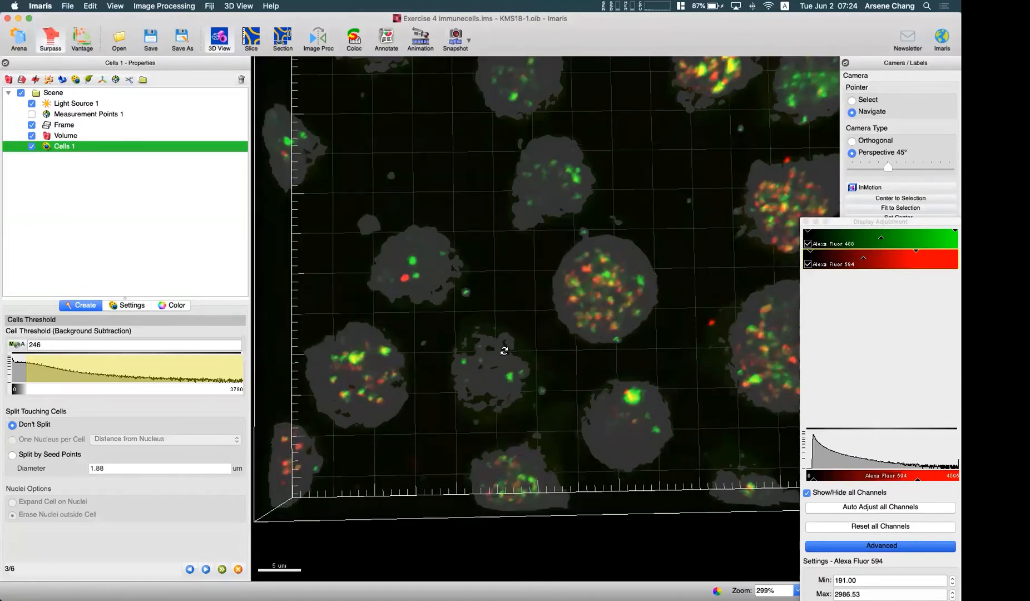
scroll(539, 362, down, 5)
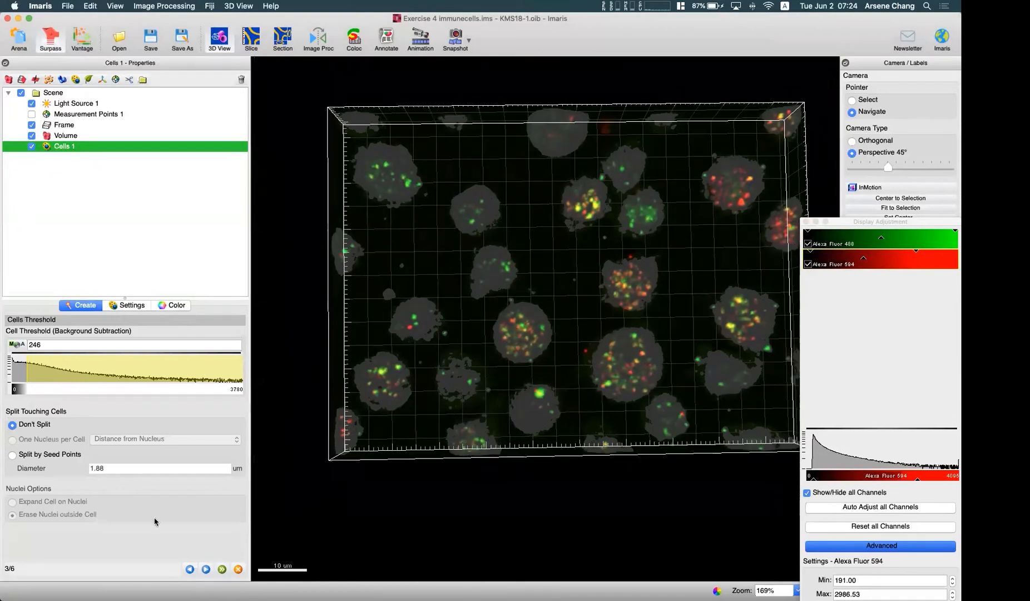
- Go back to cell detection, set the smoothing filter width to 0.23 um and preview the threshold again
click(190, 569)
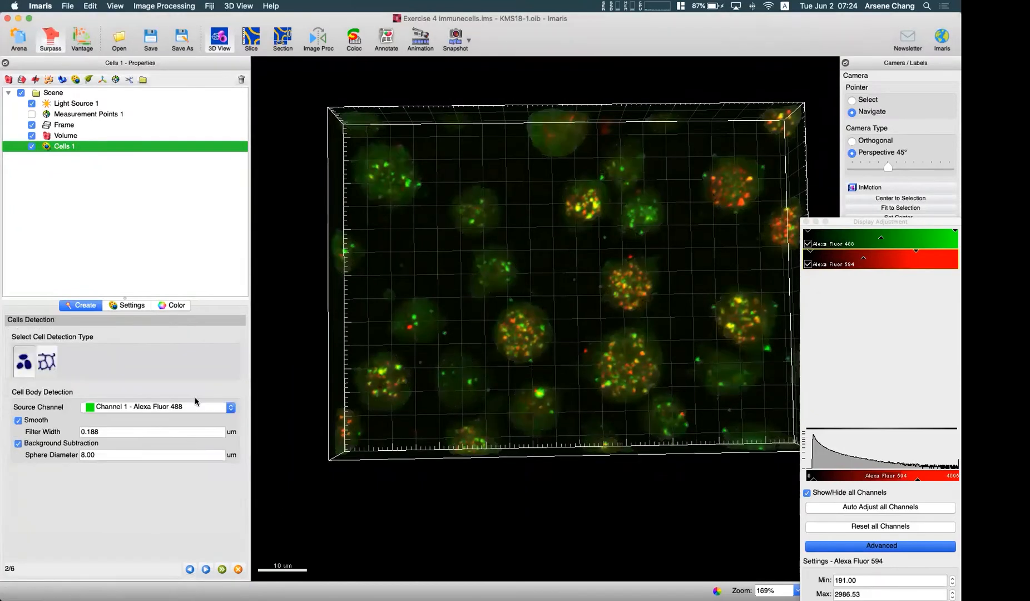
click(100, 433)
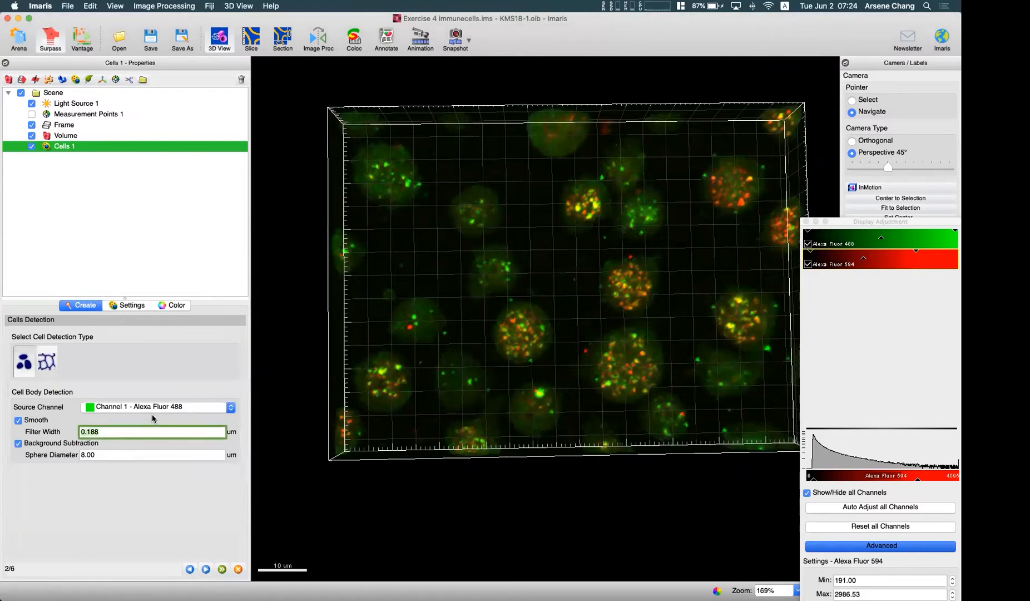
text(0.23)
click(206, 569)
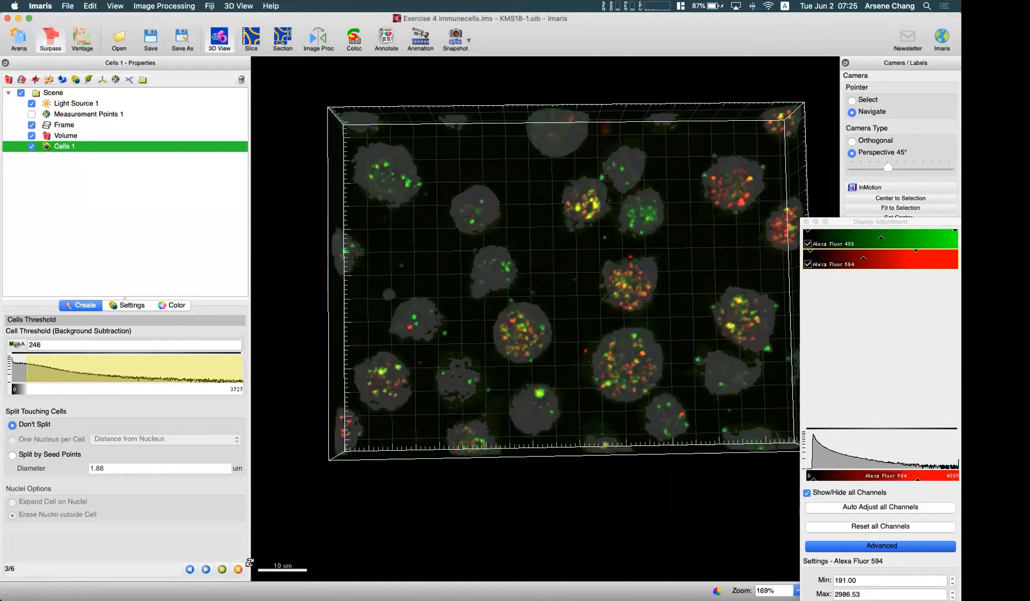
- Set the cell body smoothing filter width to 0.3 um and return to the cell threshold
click(189, 569)
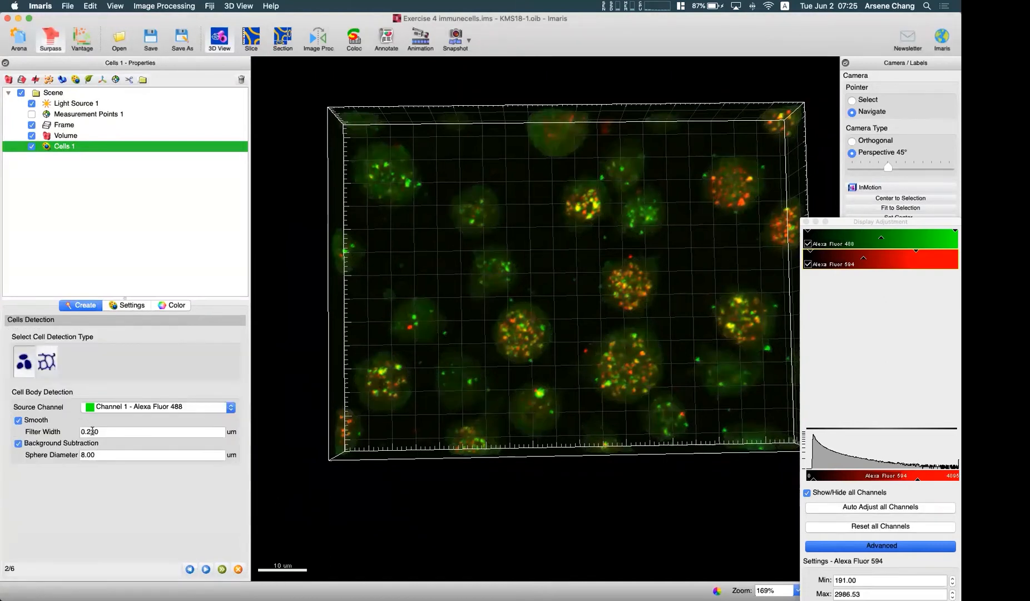
click(124, 432)
key(BackSpace)
key(BackSpace)
key(BackSpace)
text(3)
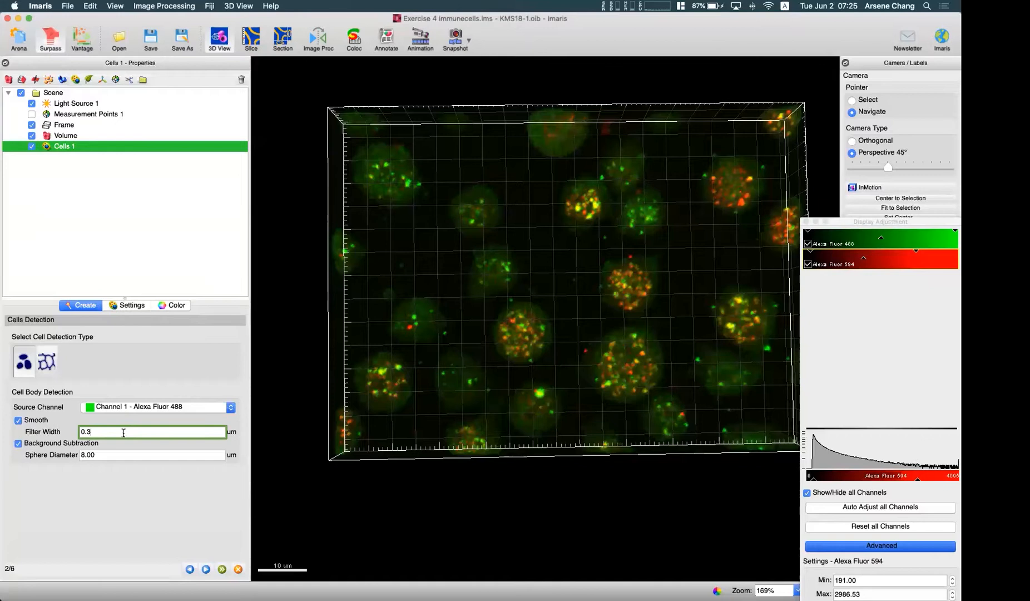
click(206, 569)
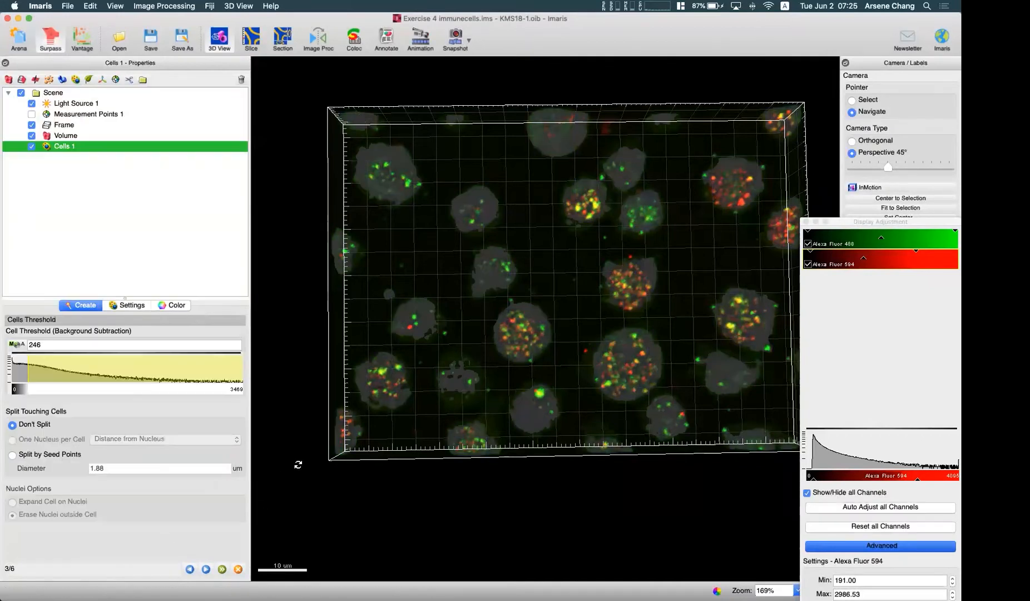
- Lower the cell threshold to 137 and check the outlines of the neighbouring cells up close
drag(26, 376, 21, 372)
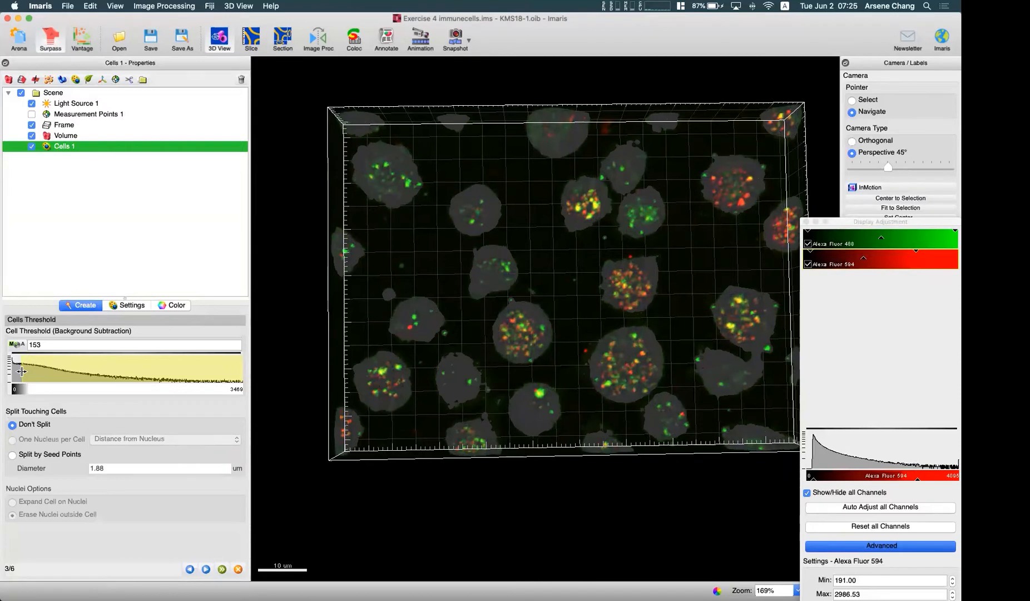
drag(21, 370, 20, 370)
scroll(466, 376, up, 5)
scroll(635, 300, down, 3)
scroll(622, 197, up, 4)
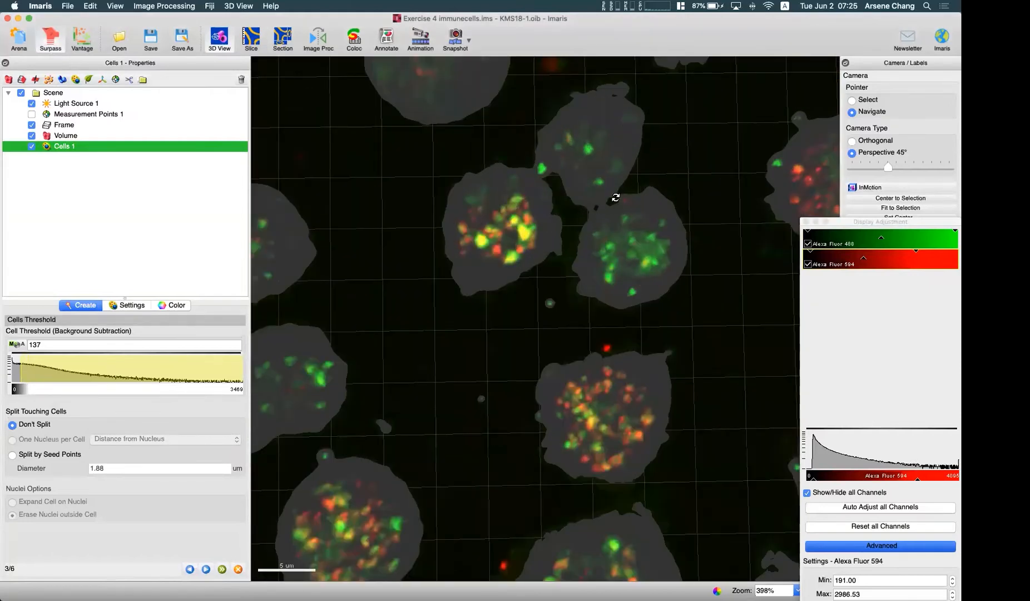
- Split touching cells by seed points with an 8 um diameter and calculate the seed points
scroll(635, 233, down, 6)
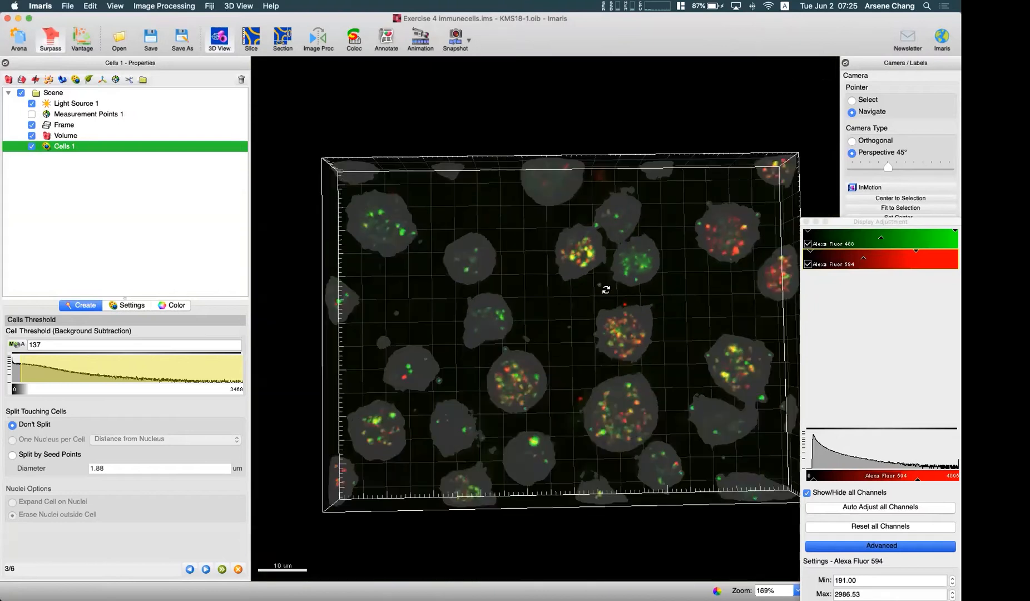
right_drag(605, 296, 596, 262)
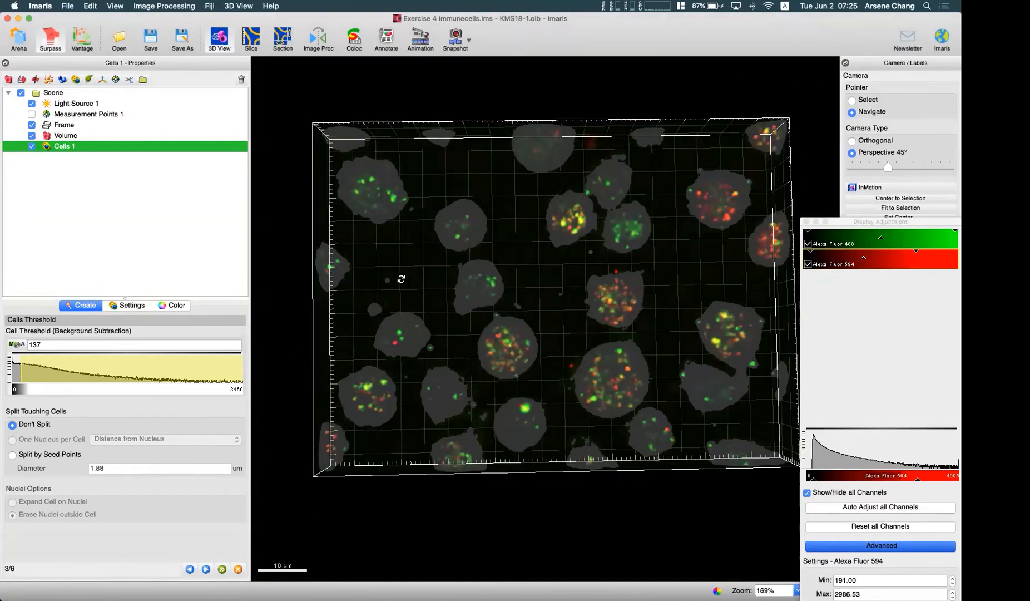
click(53, 455)
click(119, 467)
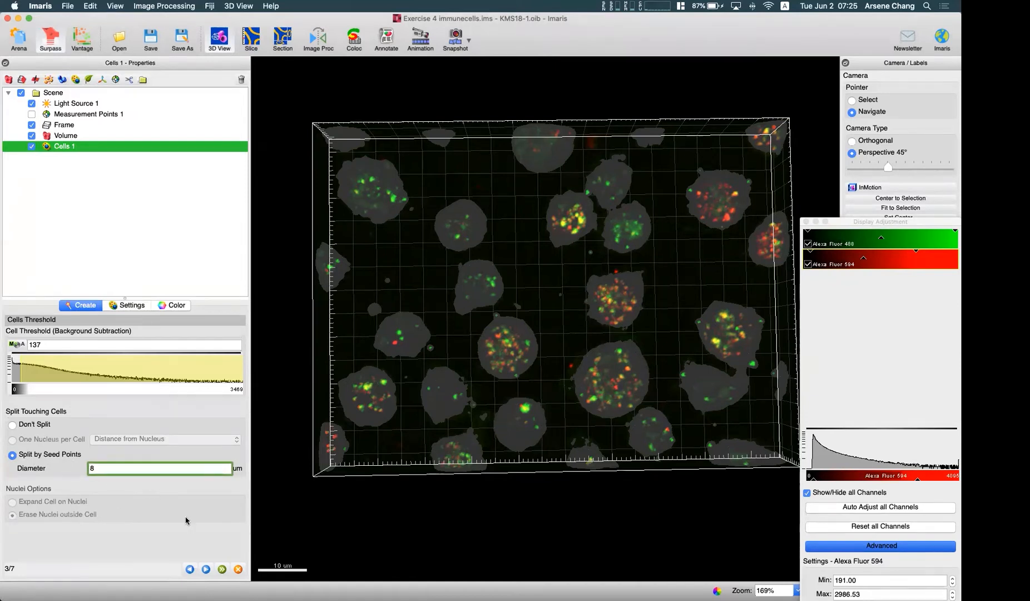
click(206, 569)
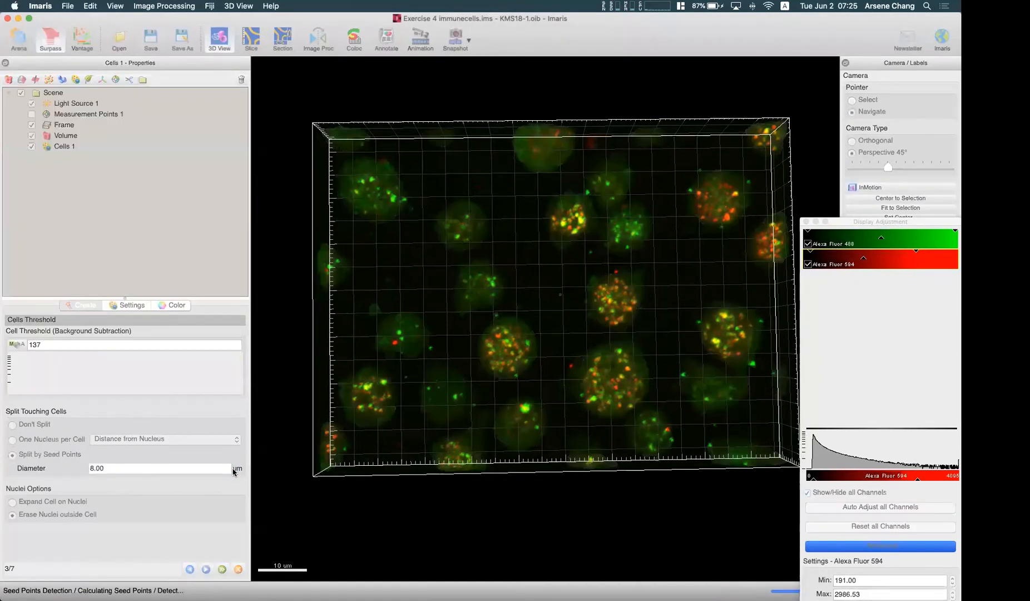
- Lower the seed points' Quality threshold to 62.9 and check that each cell has its own seed point
drag(123, 518, 84, 513)
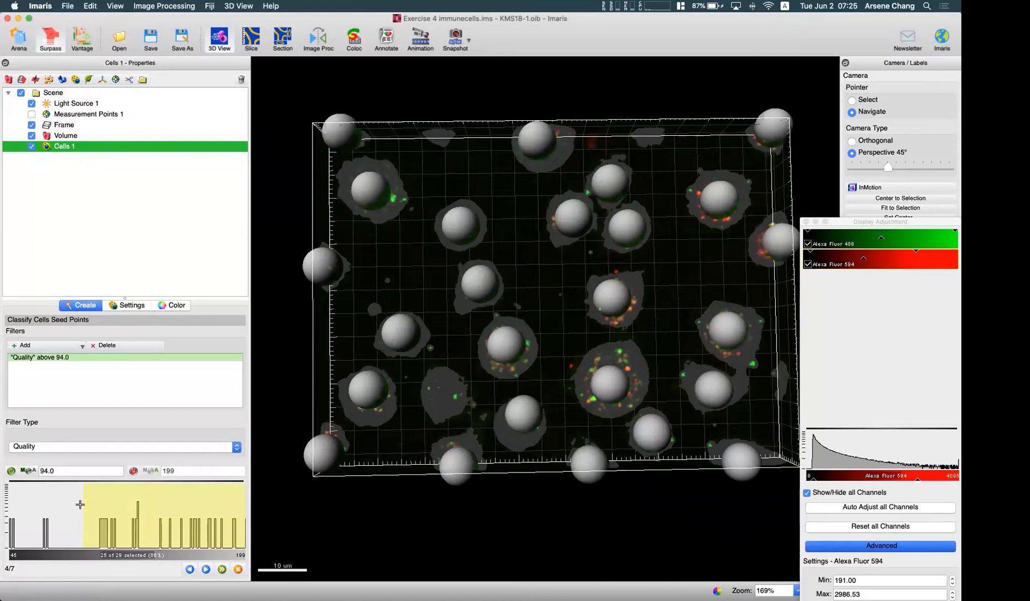
drag(49, 520, 37, 518)
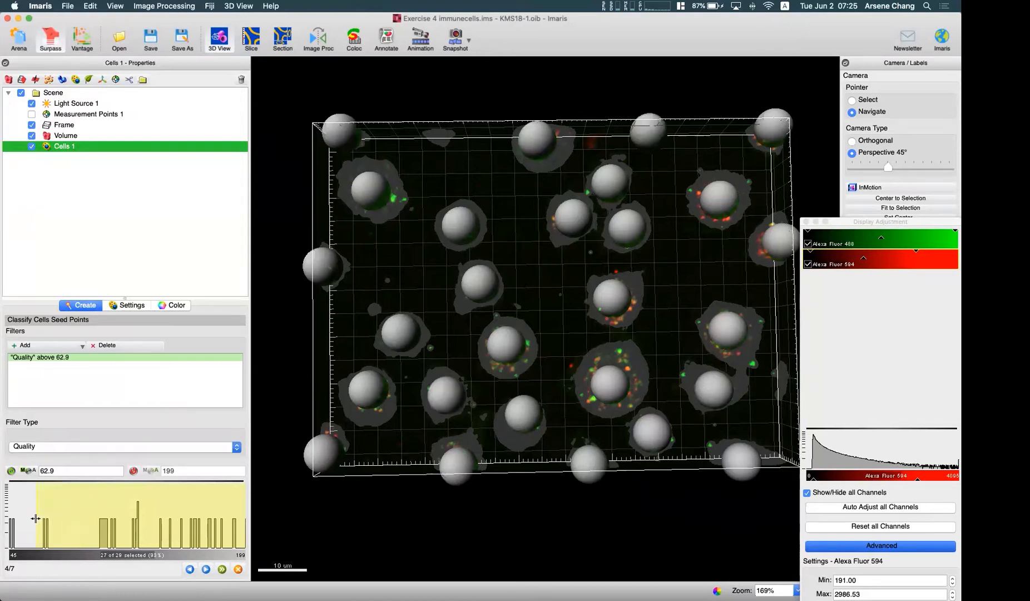
drag(638, 315, 661, 316)
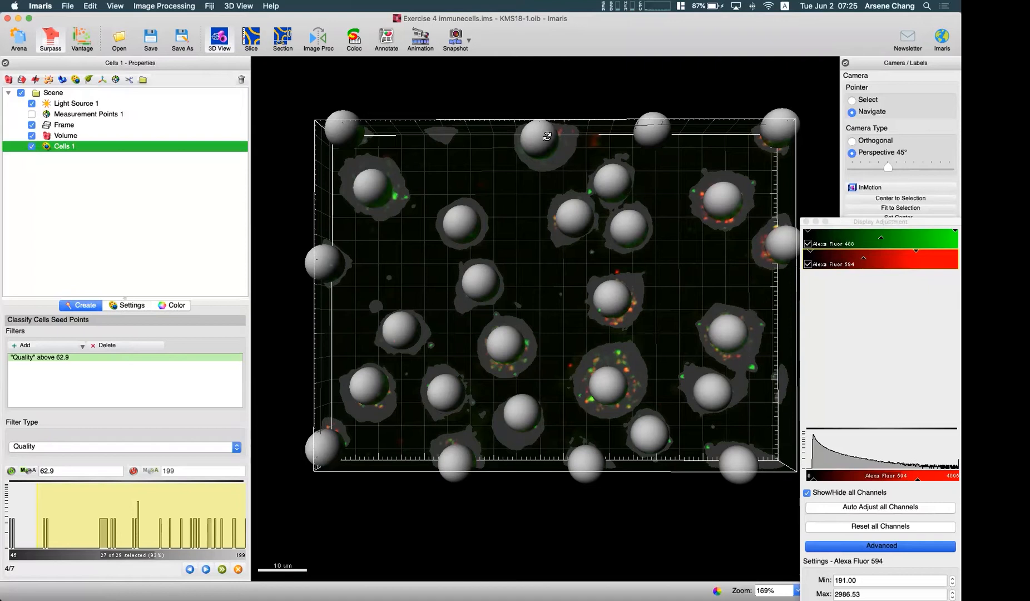
drag(602, 330, 609, 301)
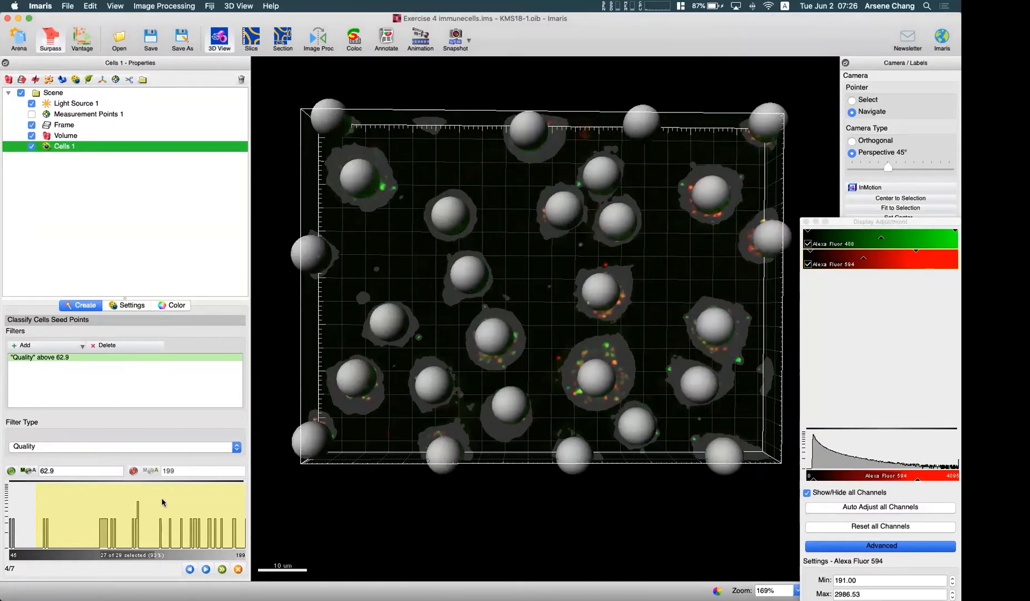
- Generate the cells from the seed points and filter out small ones with Cell Number of Voxels above 2681
click(206, 573)
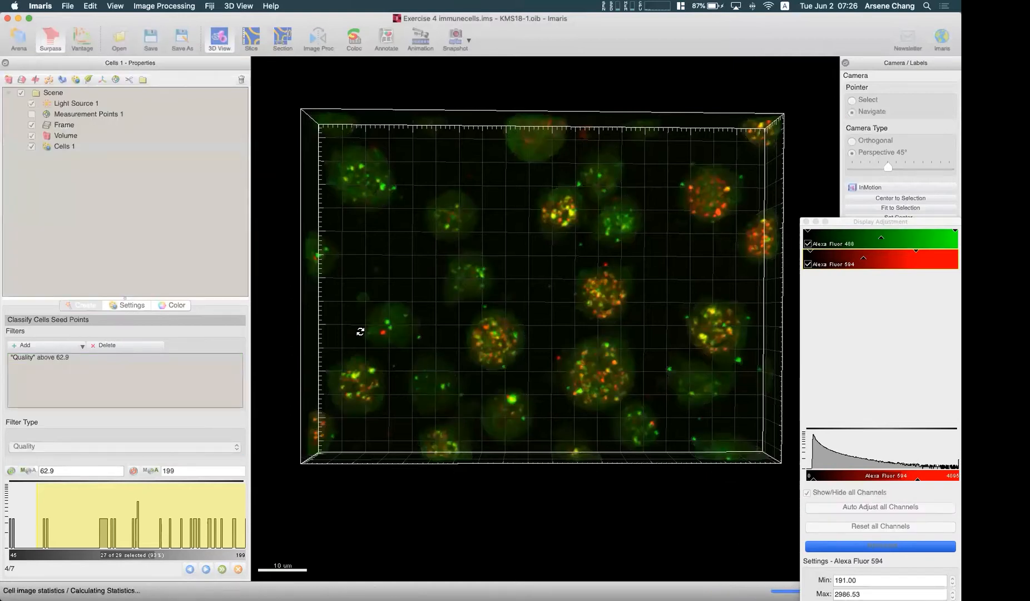
drag(444, 299, 434, 308)
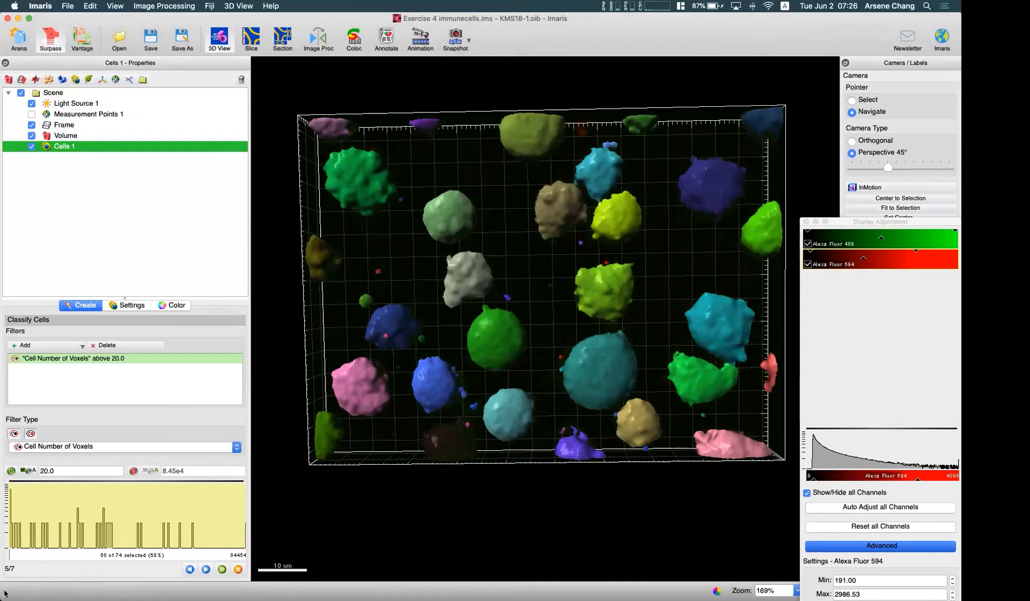
drag(8, 519, 16, 521)
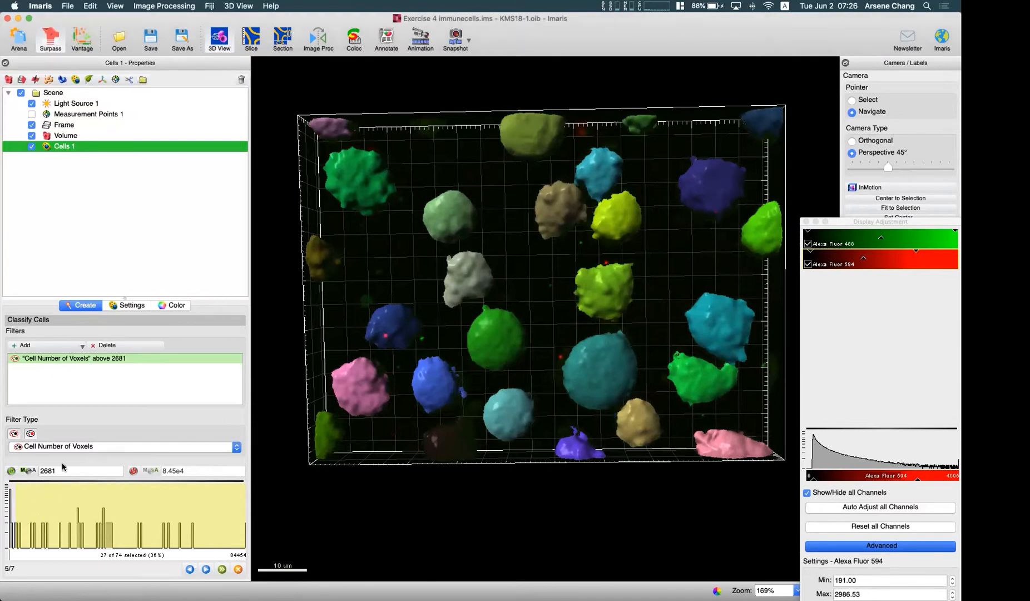
- Add a second cell filter on Cell Distance to Image Border XY Img=1, keeping cells above 0.504 um
click(23, 345)
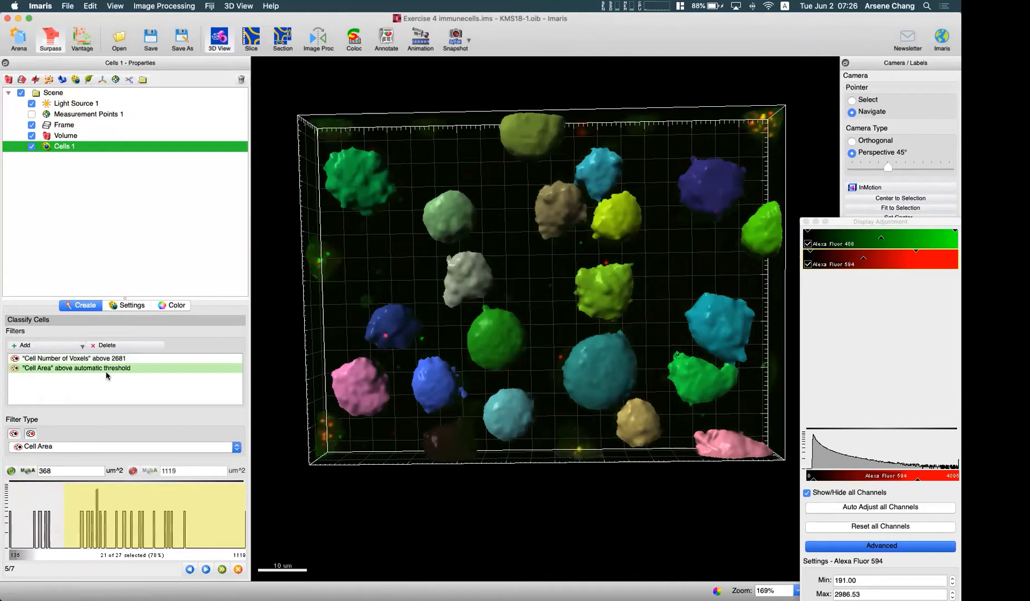
click(96, 447)
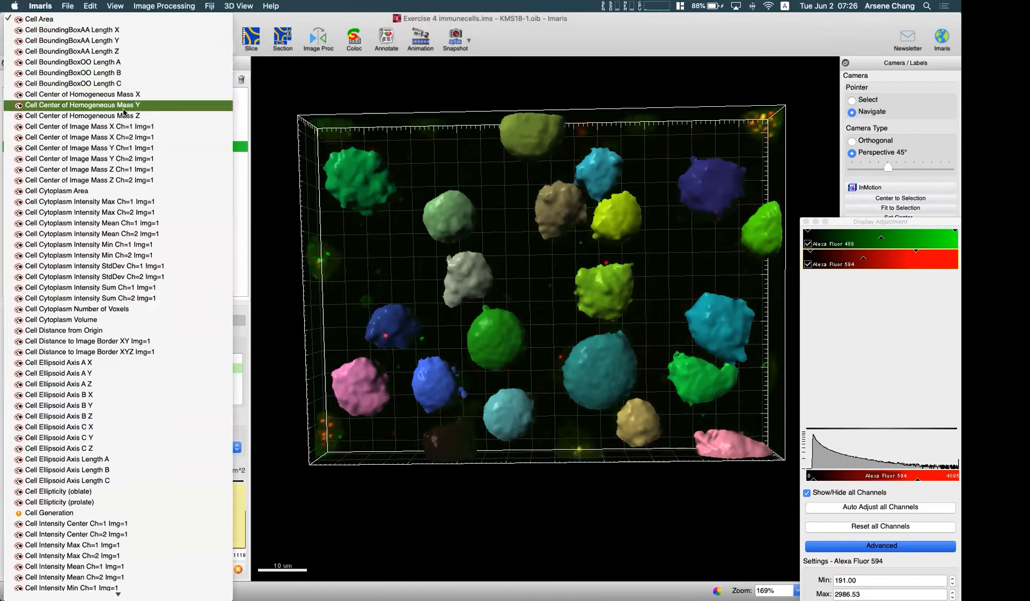
click(143, 341)
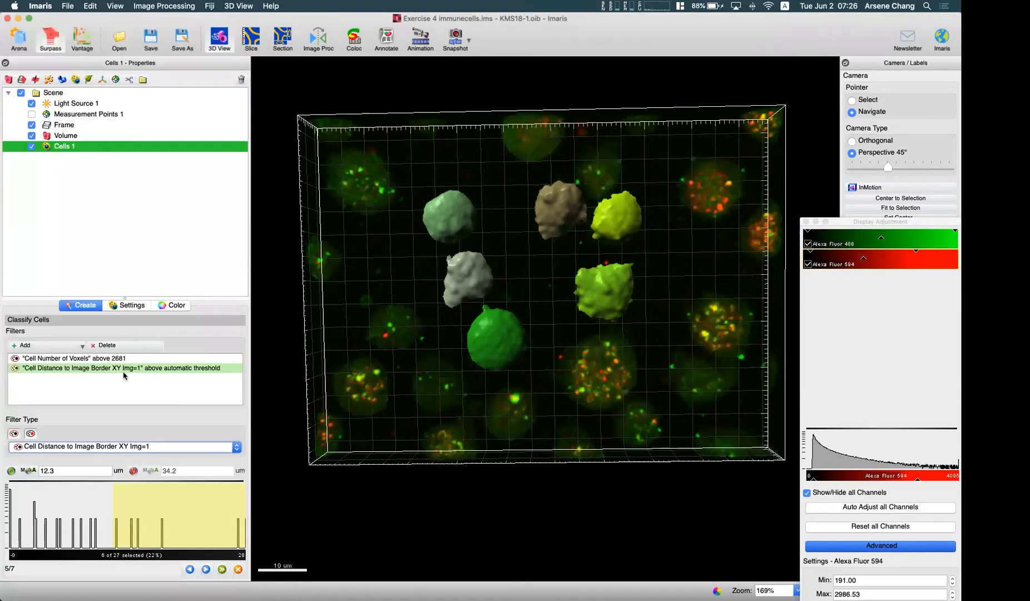
click(63, 506)
drag(43, 506, 14, 504)
drag(415, 433, 421, 424)
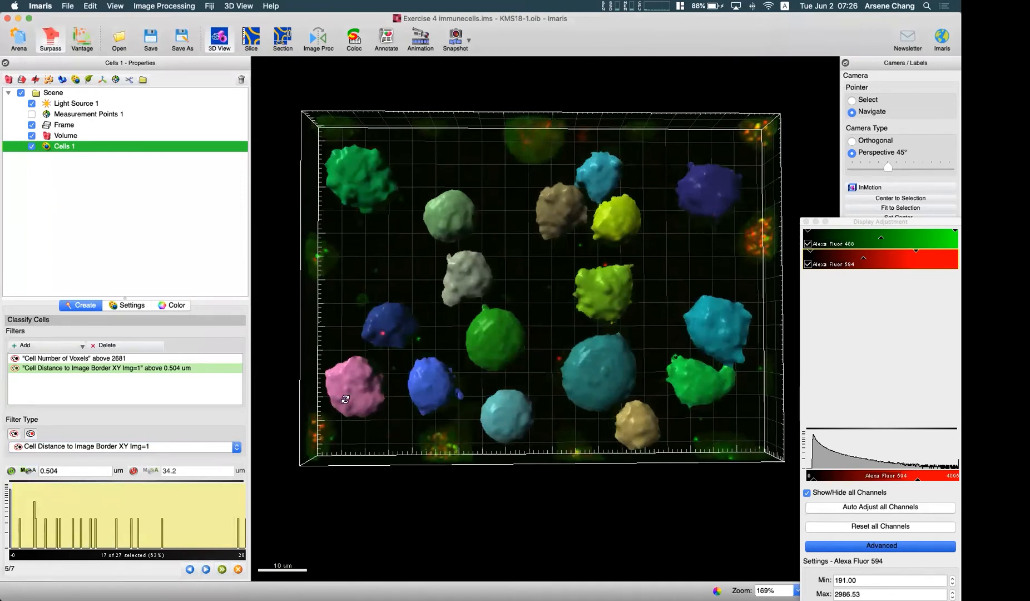
drag(449, 335, 428, 352)
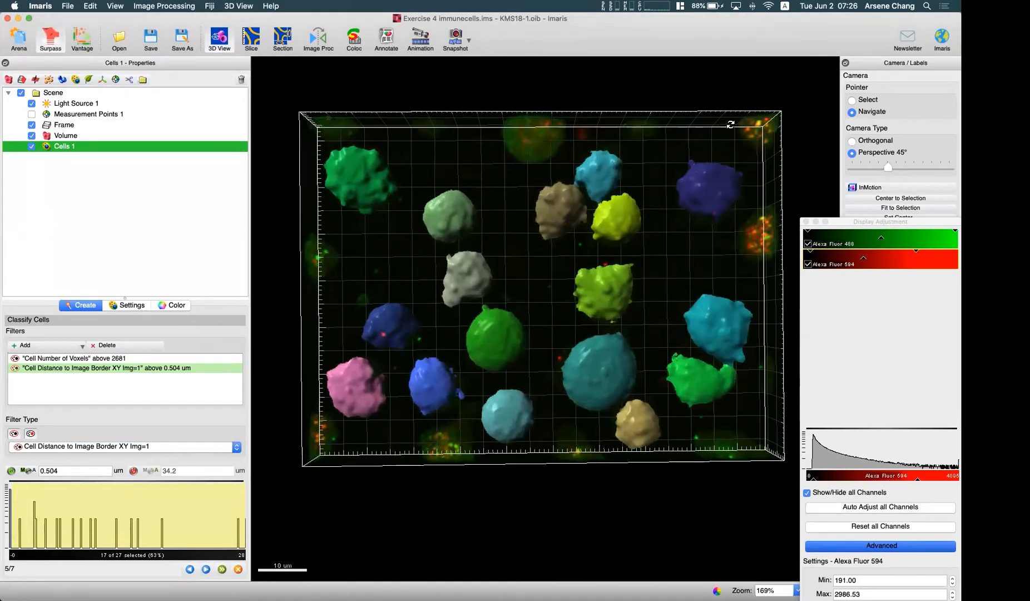
- Proceed to vesicle detection and hide the cell bodies and the Alexa Fluor 488 channel
click(206, 568)
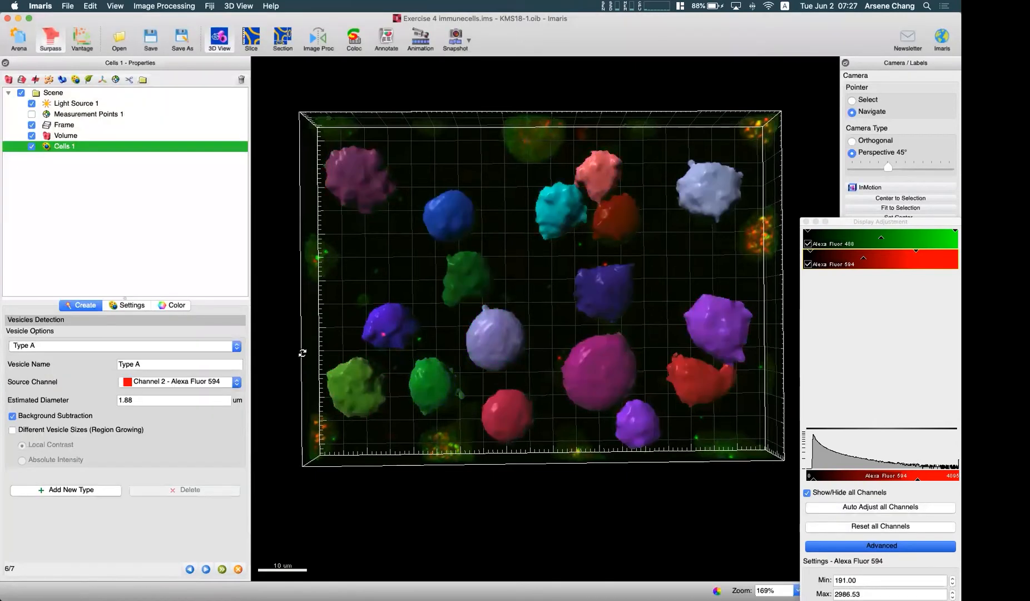
click(126, 306)
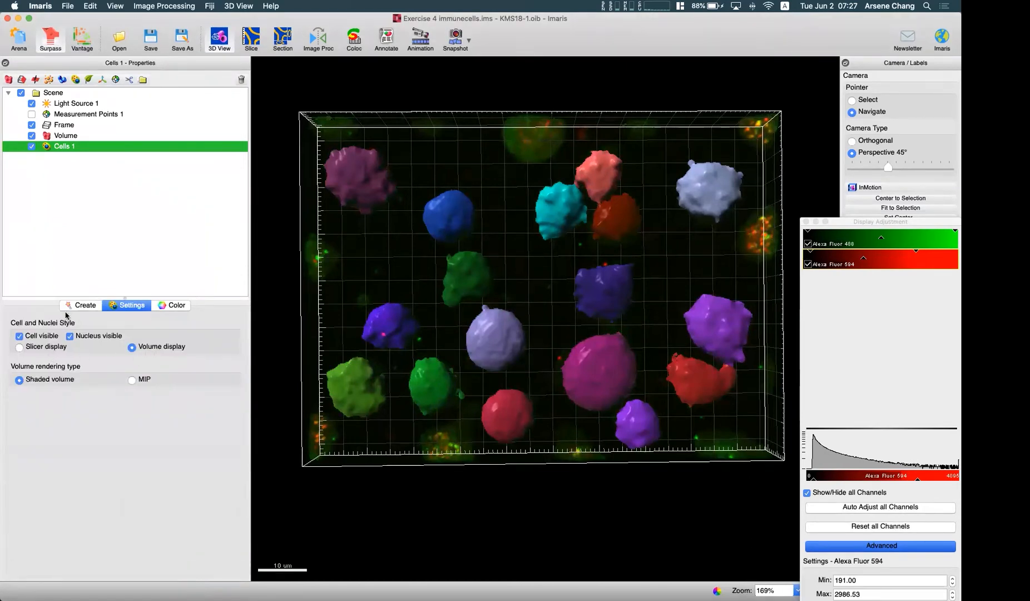
click(21, 336)
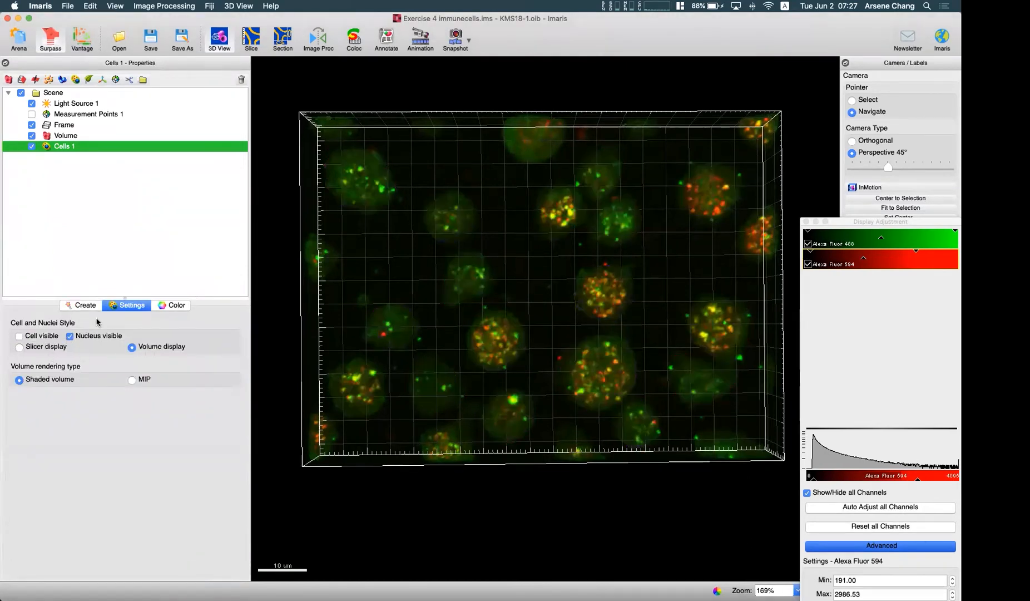
click(82, 305)
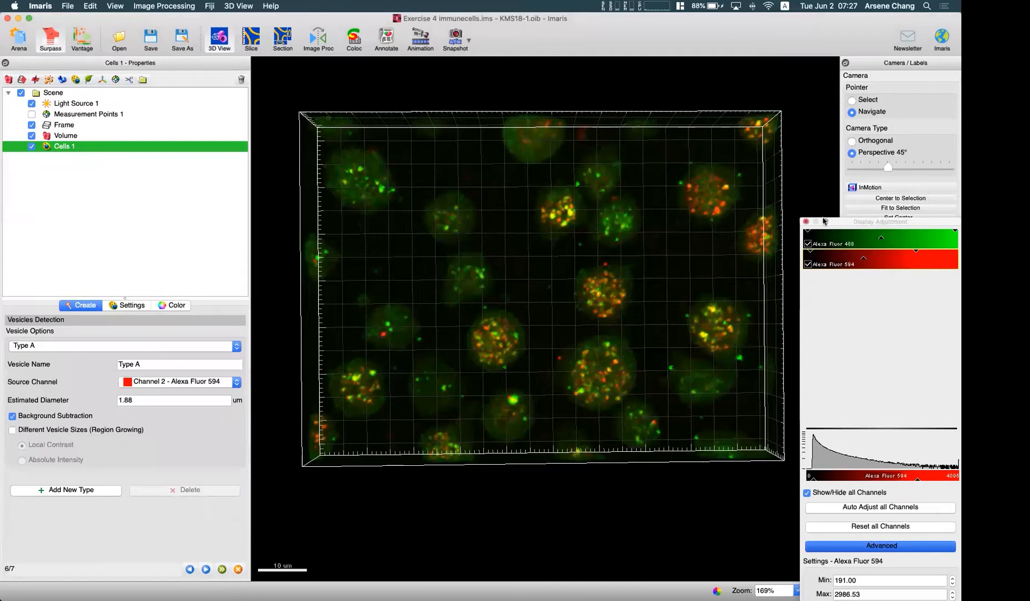
click(807, 245)
- Measure the diameter of one red vesicle in the Slice view and close the display adjustment window
scroll(572, 349, up, 6)
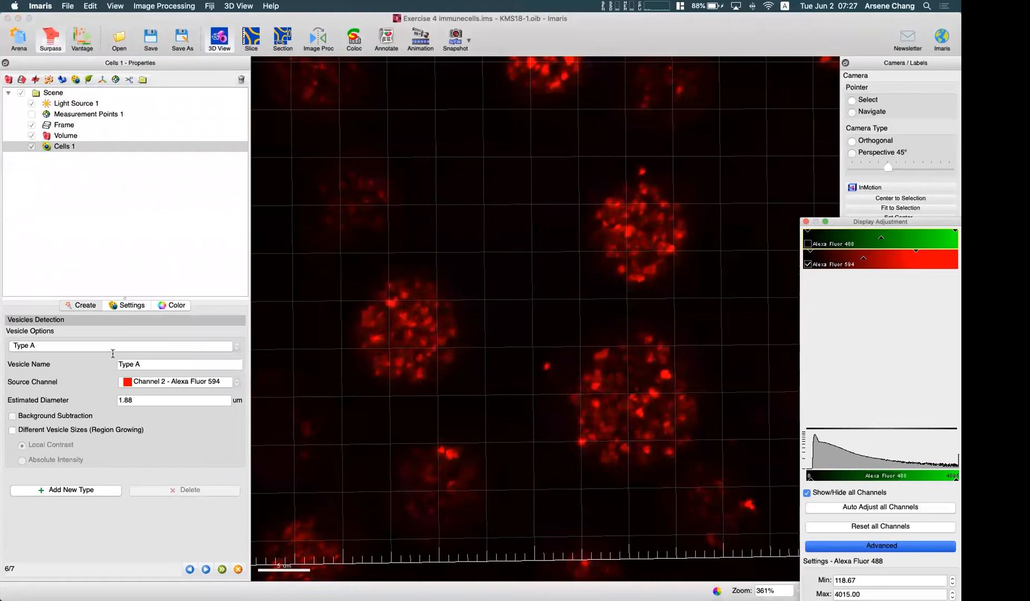
click(251, 37)
scroll(551, 314, up, 5)
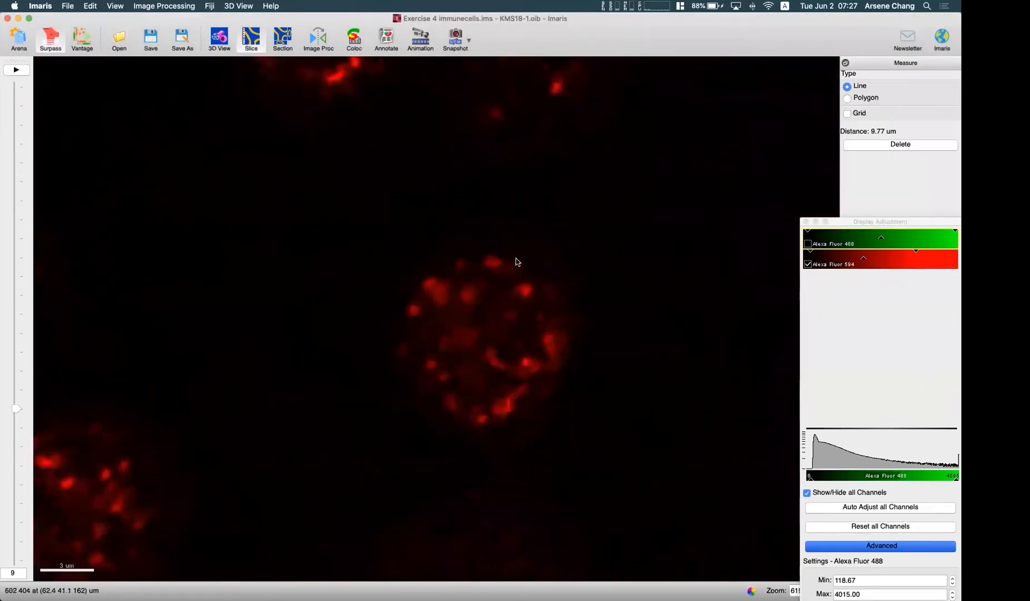
scroll(515, 261, down, 7)
scroll(303, 384, up, 5)
click(292, 347)
click(299, 356)
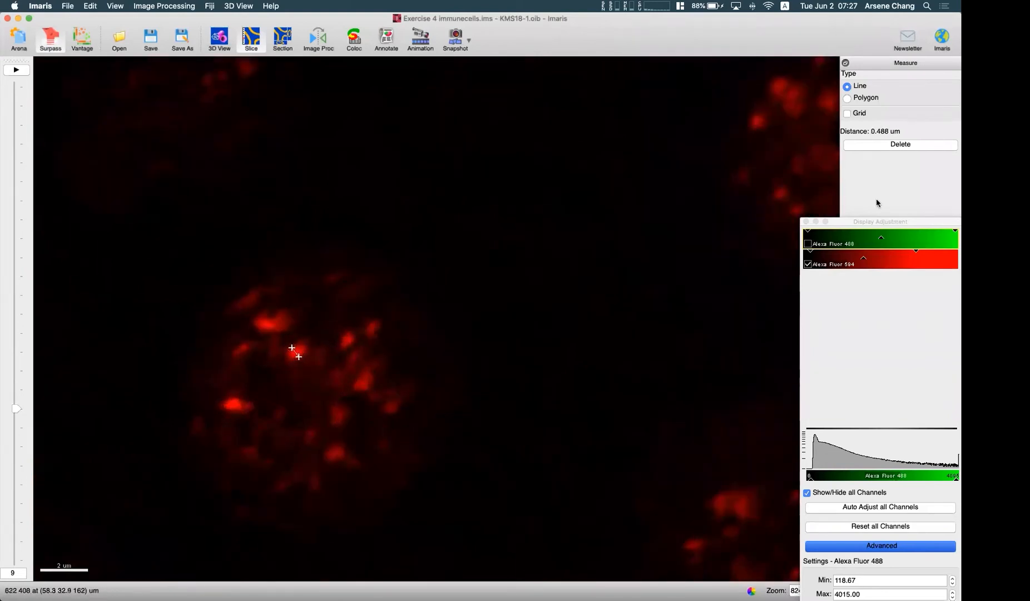
click(807, 221)
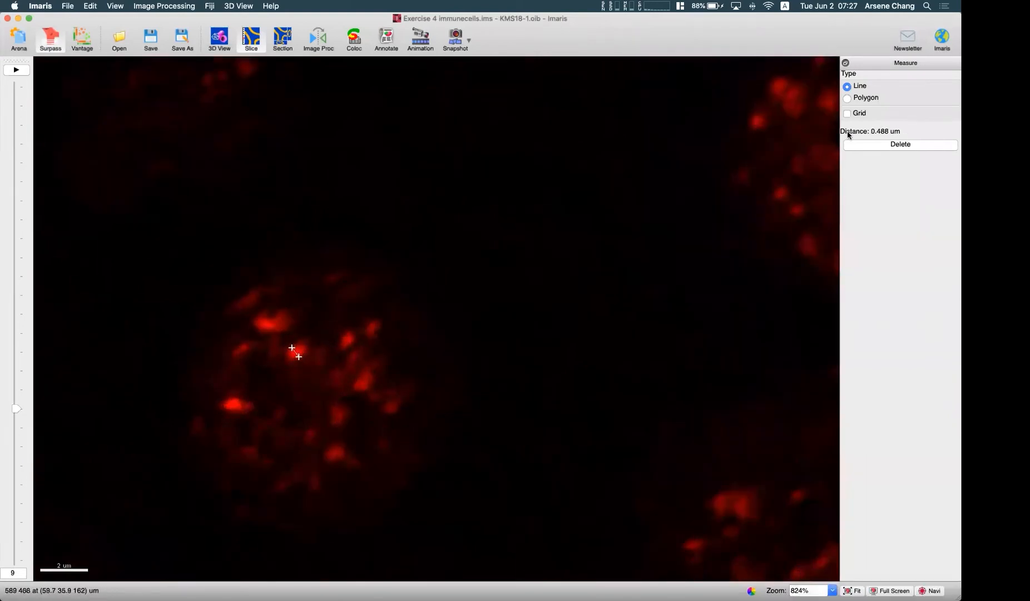
- Return to the 3D view, set the Type A vesicles' estimated diameter to 0.5 um and run the vesicle detection
click(213, 44)
drag(142, 401, 85, 393)
text(0.5)
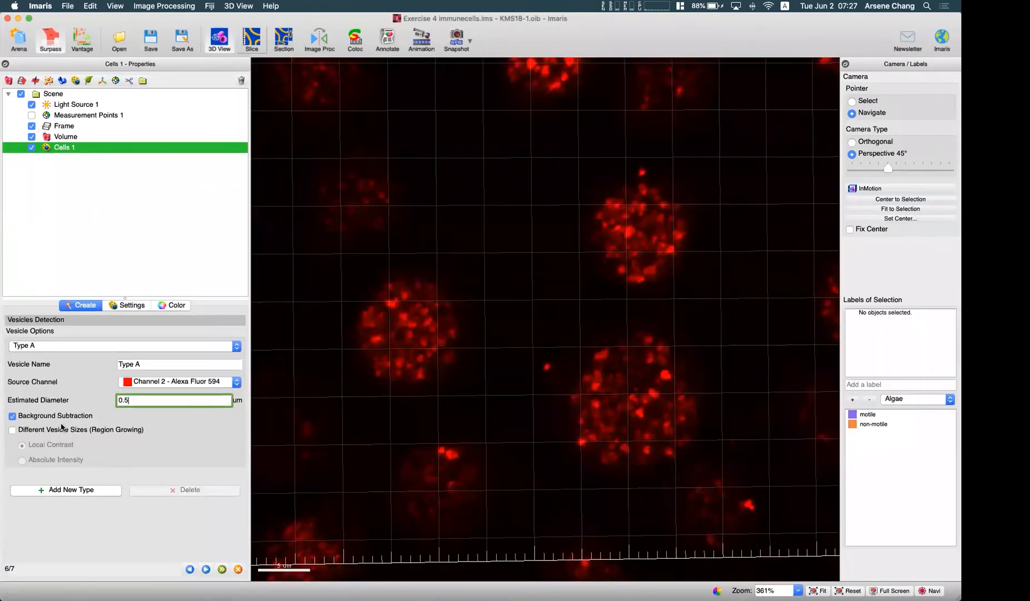
scroll(504, 386, down, 5)
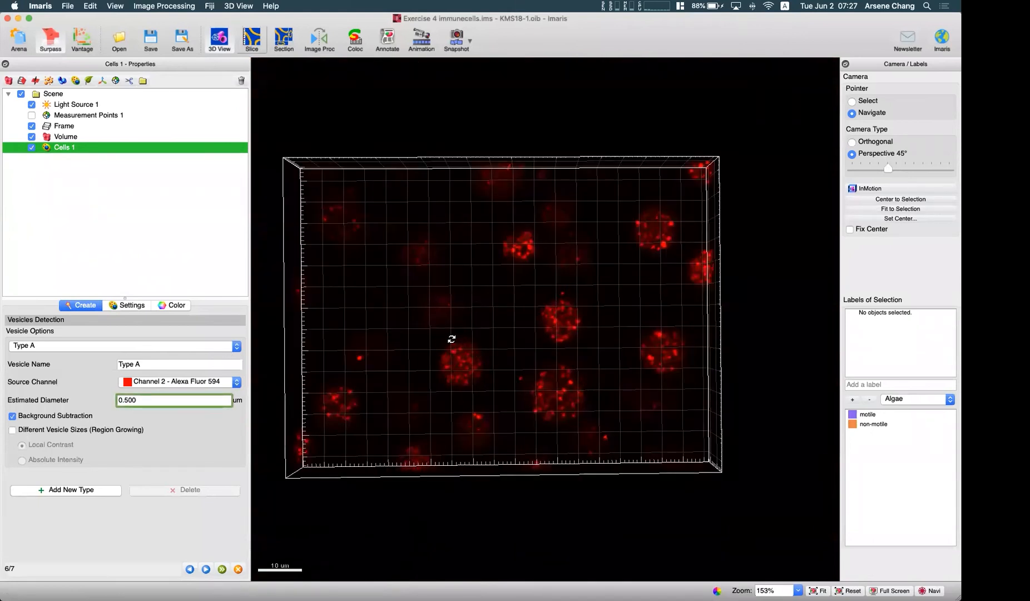
scroll(472, 358, up, 2)
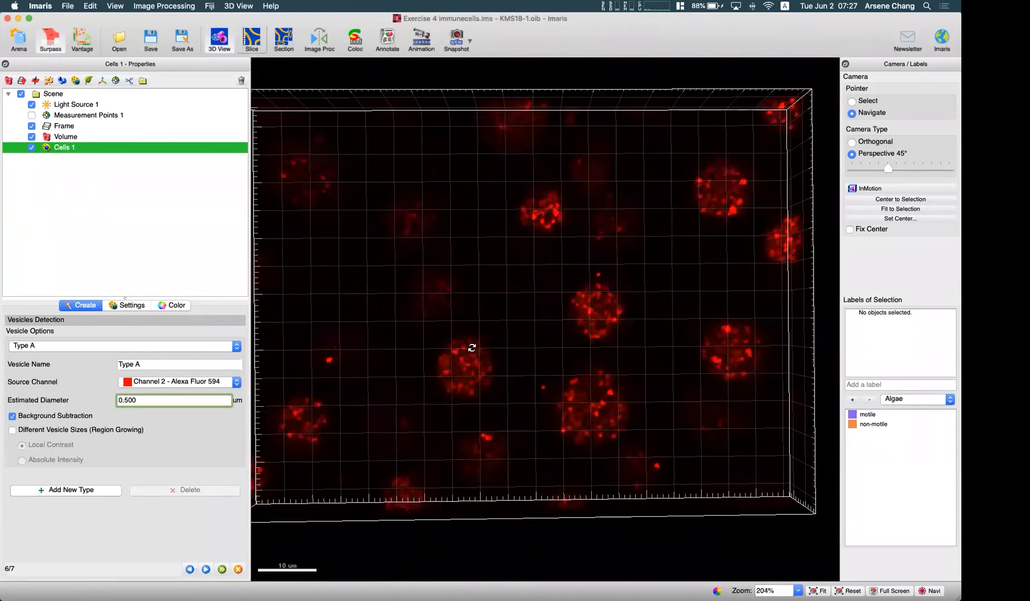
scroll(461, 361, down, 3)
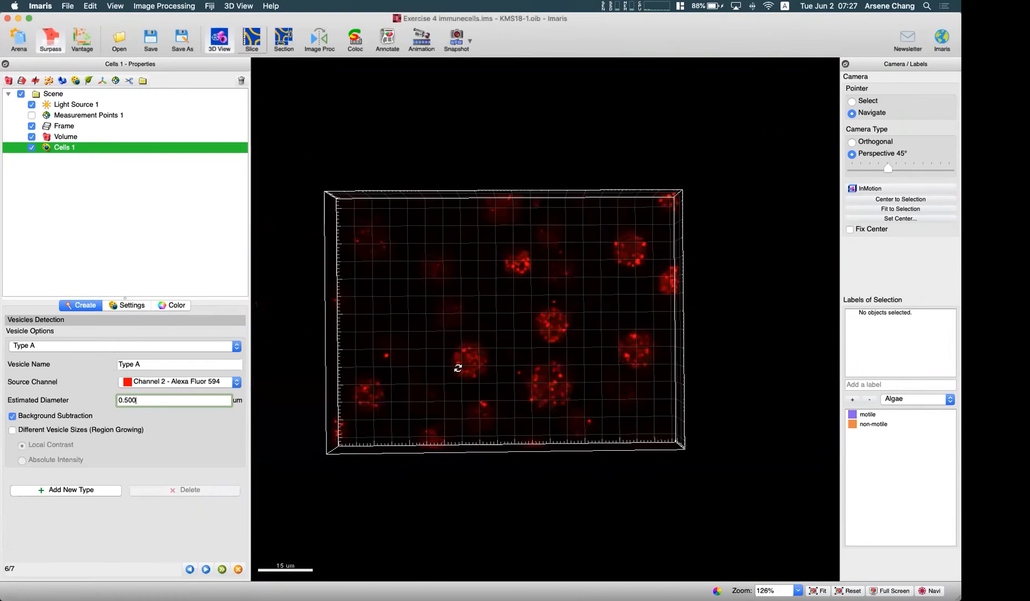
click(206, 568)
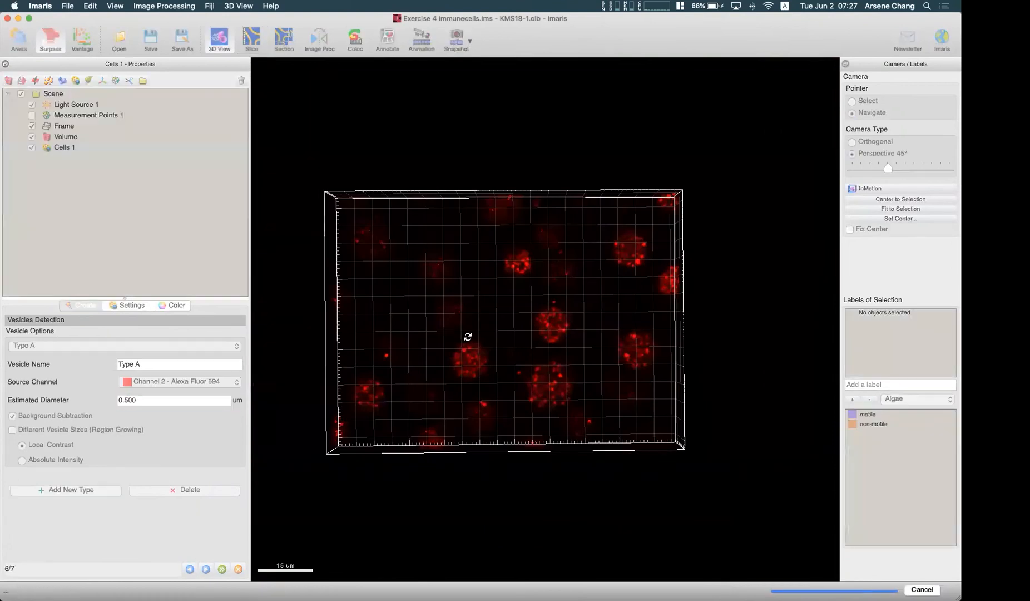
- Compare the detected Type A vesicles with the red signal and lower their Quality threshold to 251
scroll(516, 326, up, 10)
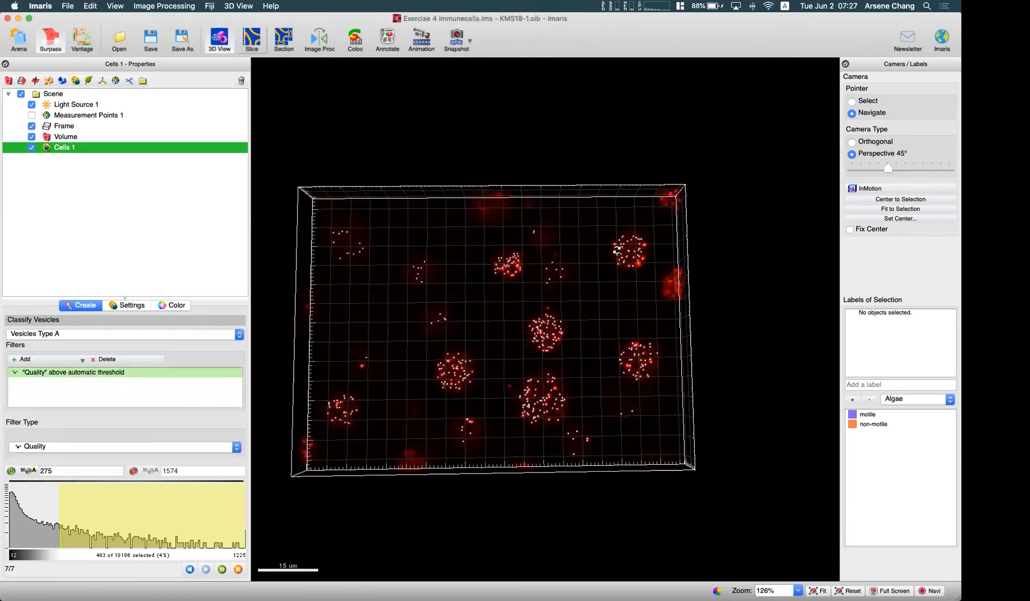
scroll(426, 335, down, 4)
right_drag(420, 323, 471, 311)
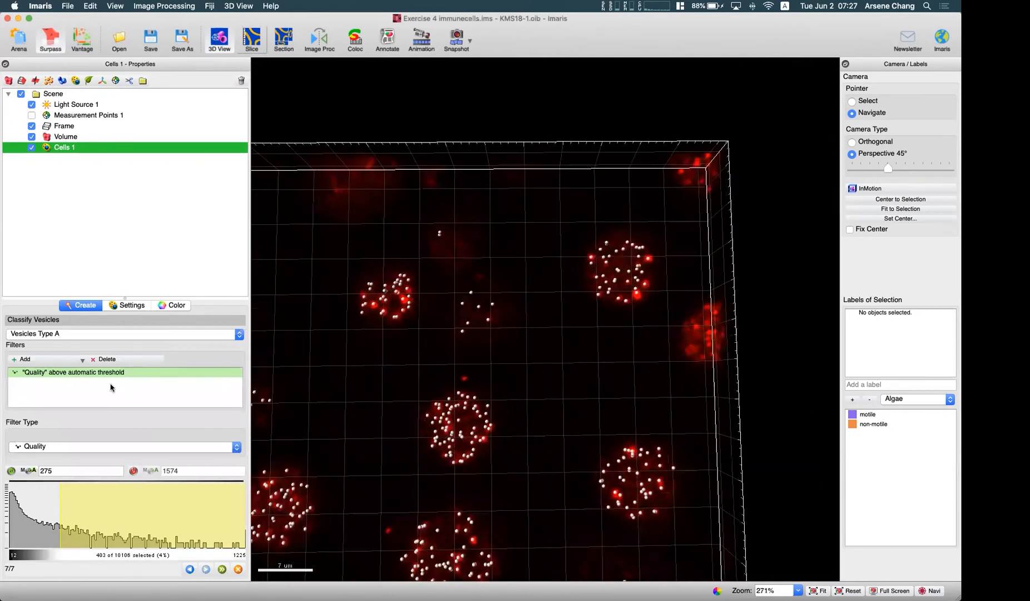
click(31, 148)
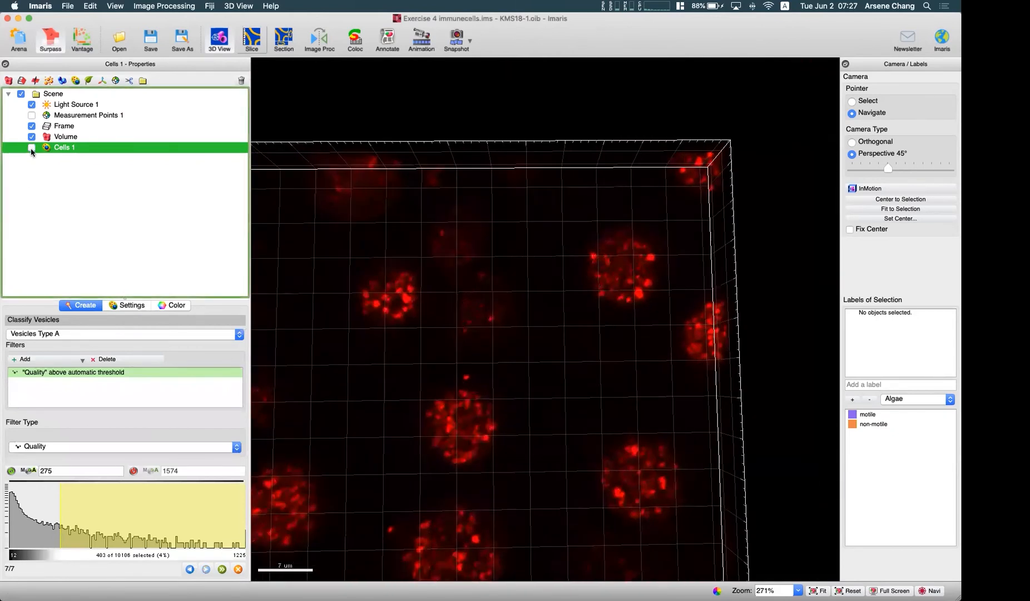
click(31, 149)
click(56, 503)
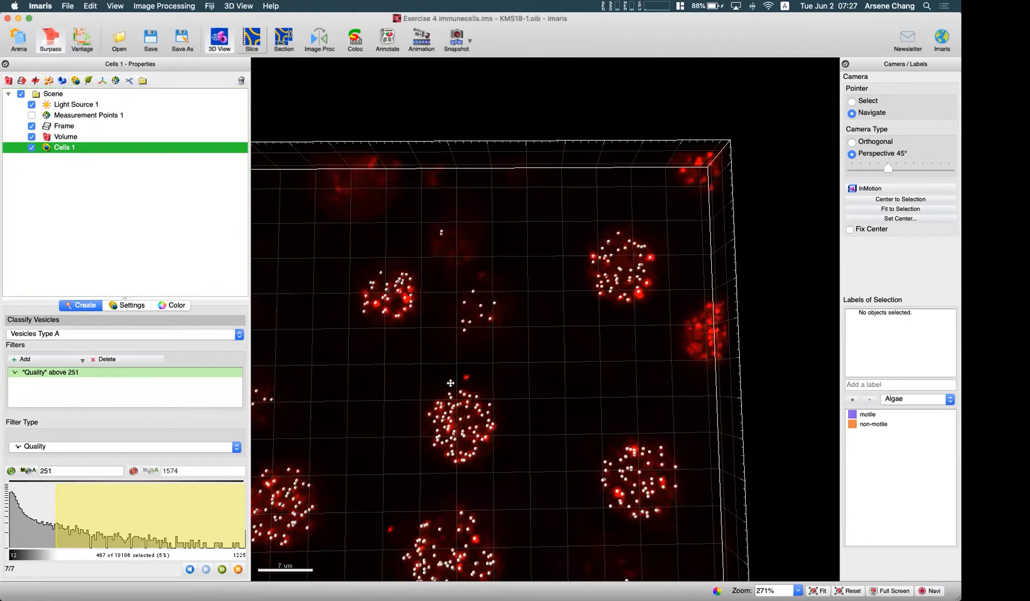
right_drag(451, 383, 561, 249)
scroll(561, 251, down, 2)
drag(491, 336, 472, 323)
right_drag(469, 345, 511, 361)
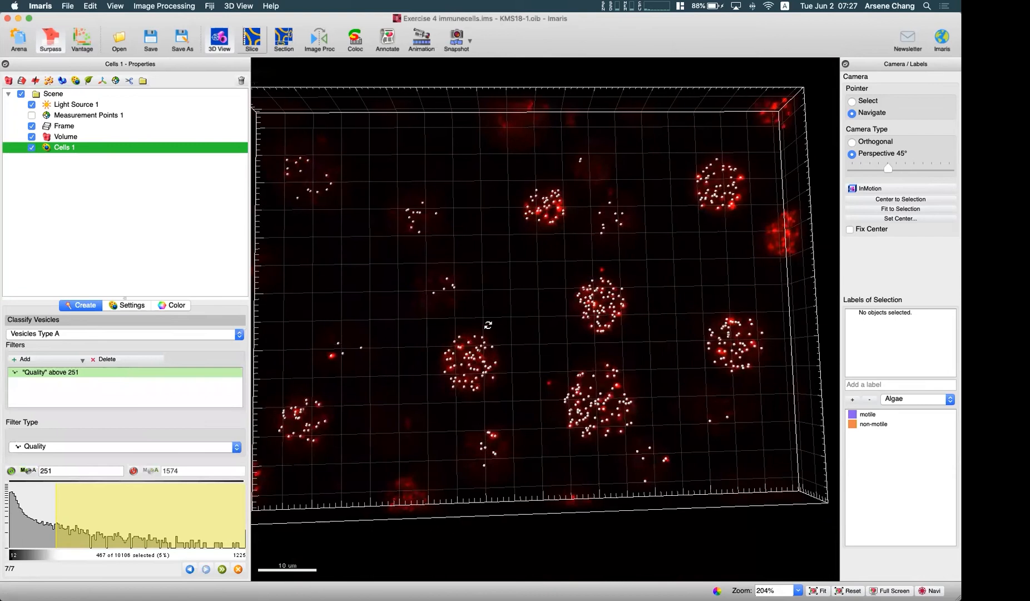
scroll(489, 326, down, 2)
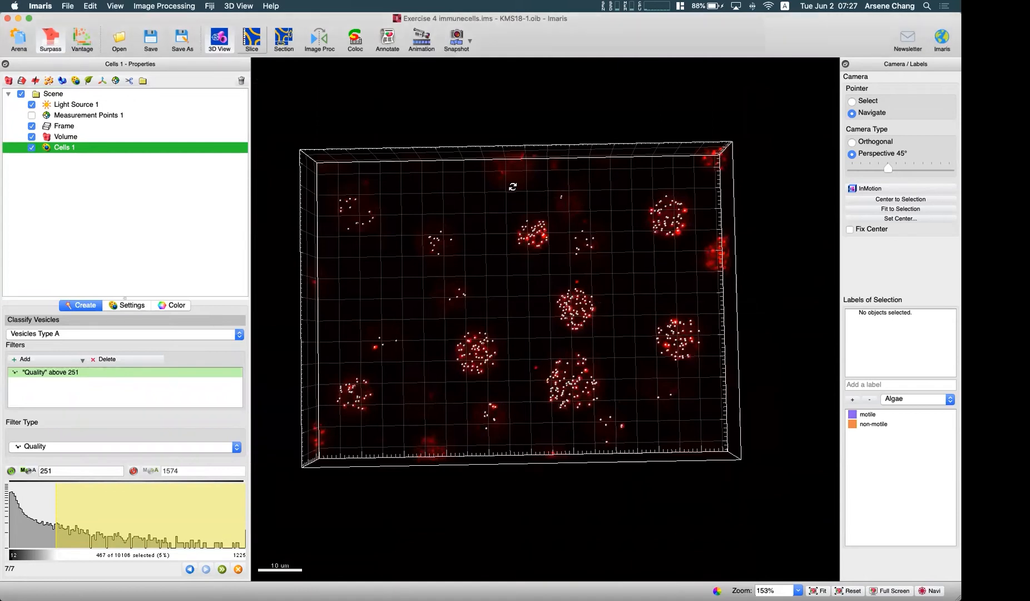
- Examine from above how well the detected Type A vesicles cover the red signal in each cell
scroll(523, 159, up, 6)
scroll(593, 165, down, 6)
scroll(688, 157, up, 3)
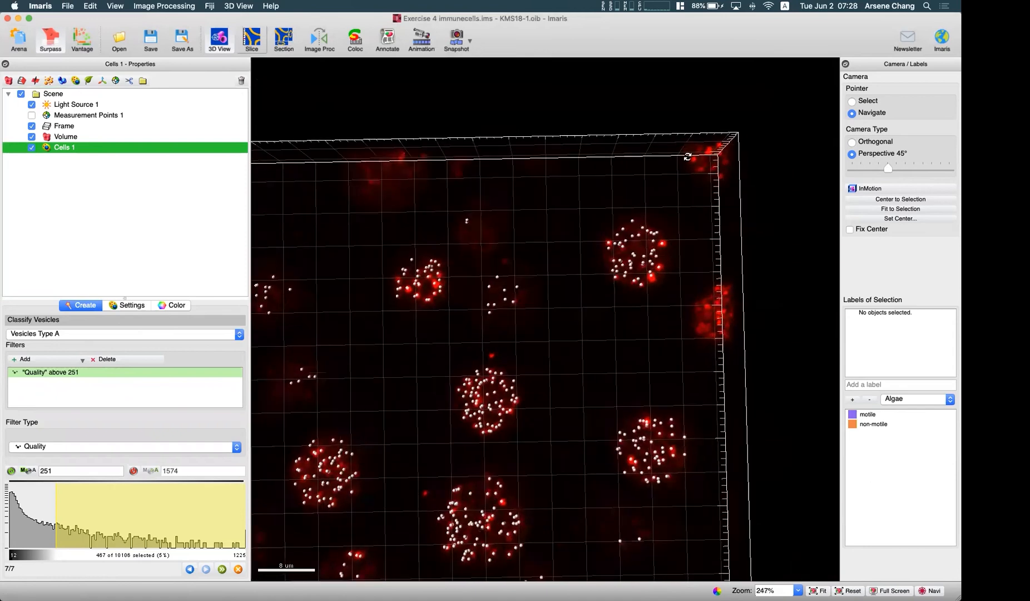
scroll(715, 302, down, 3)
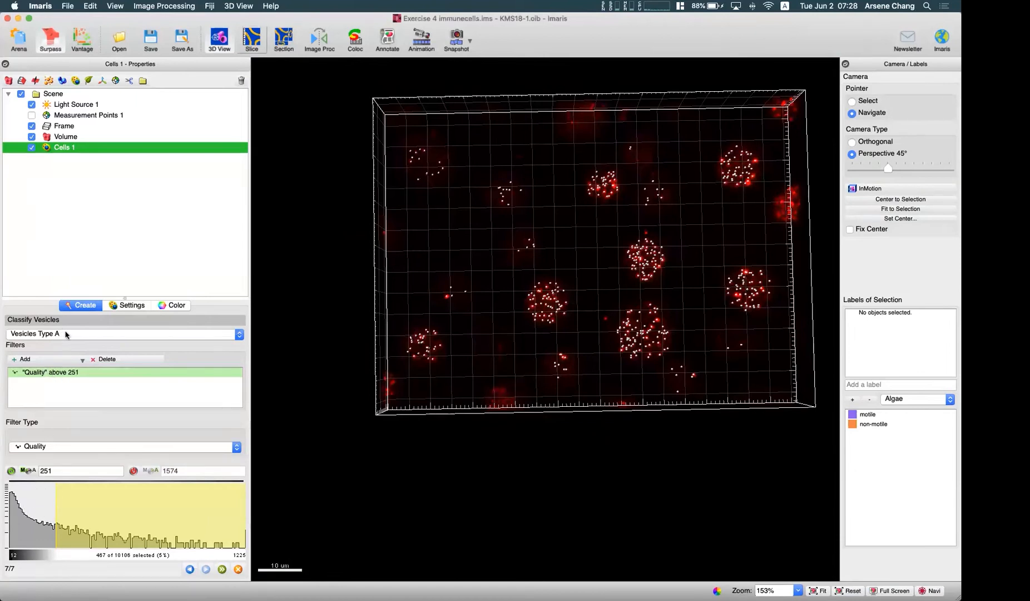
drag(487, 372, 481, 395)
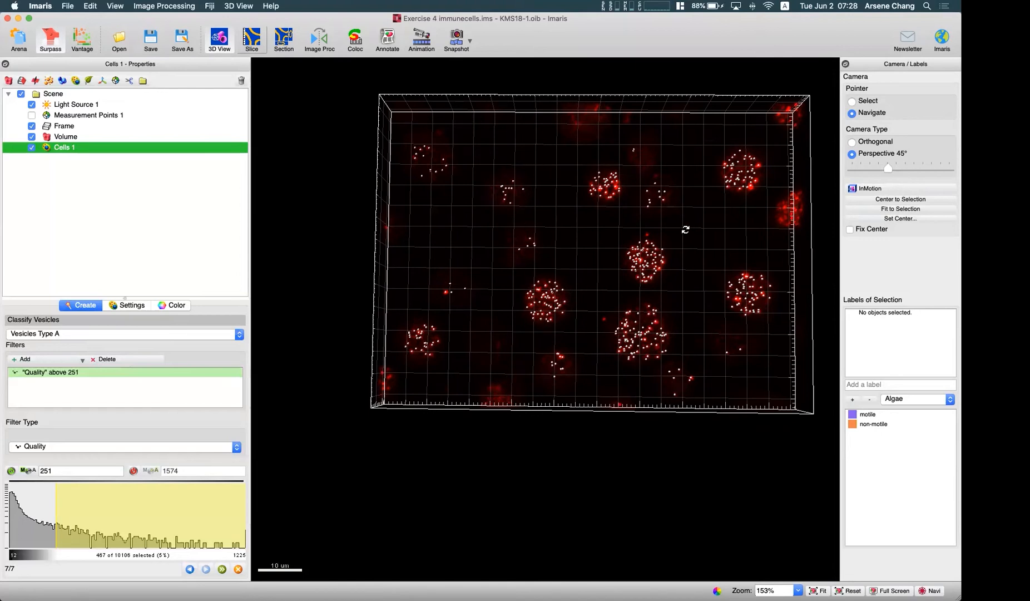
scroll(604, 176, up, 5)
scroll(615, 206, down, 5)
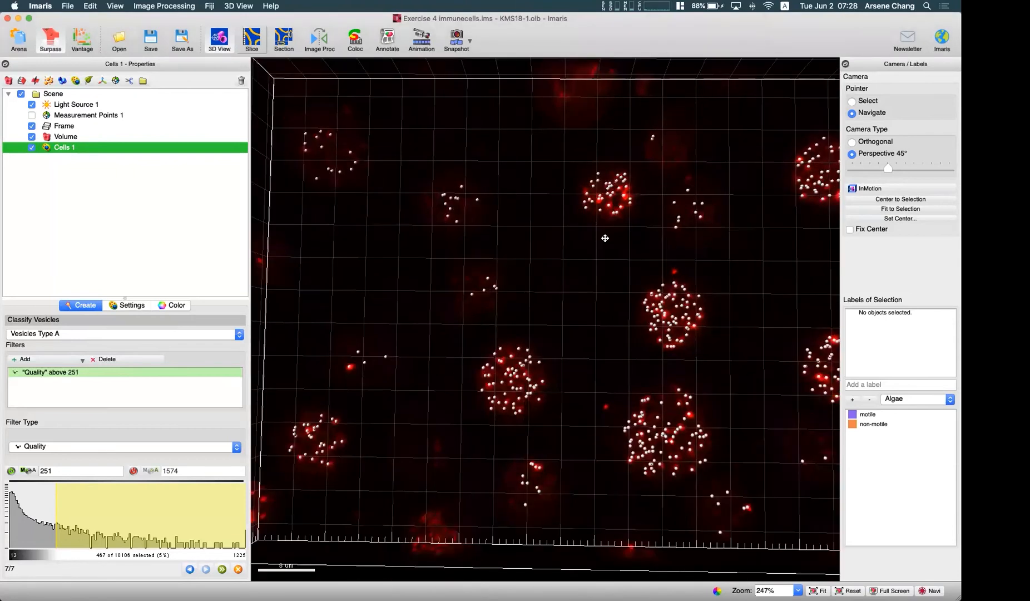
right_drag(597, 261, 548, 260)
drag(551, 277, 557, 285)
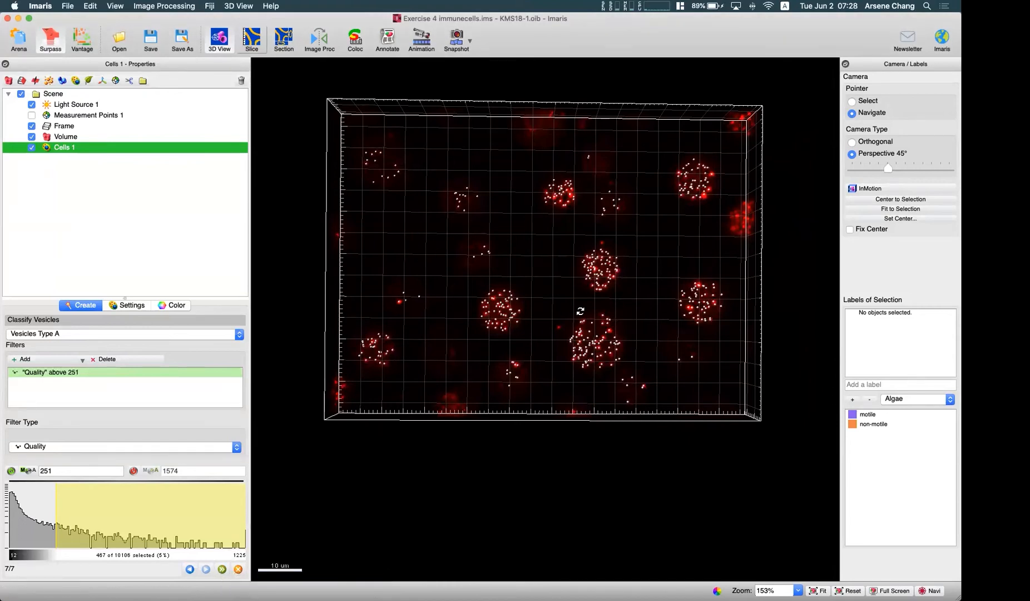
- Inspect the Type A vesicles inside the cells from a low side angle and close up
drag(552, 392, 561, 164)
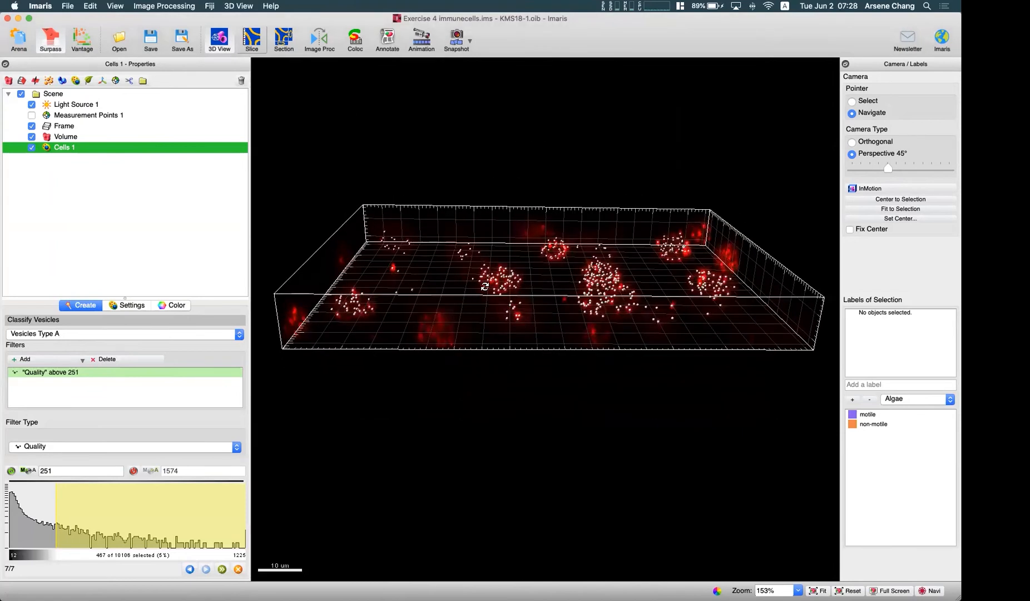
scroll(501, 278, up, 3)
scroll(501, 278, up, 5)
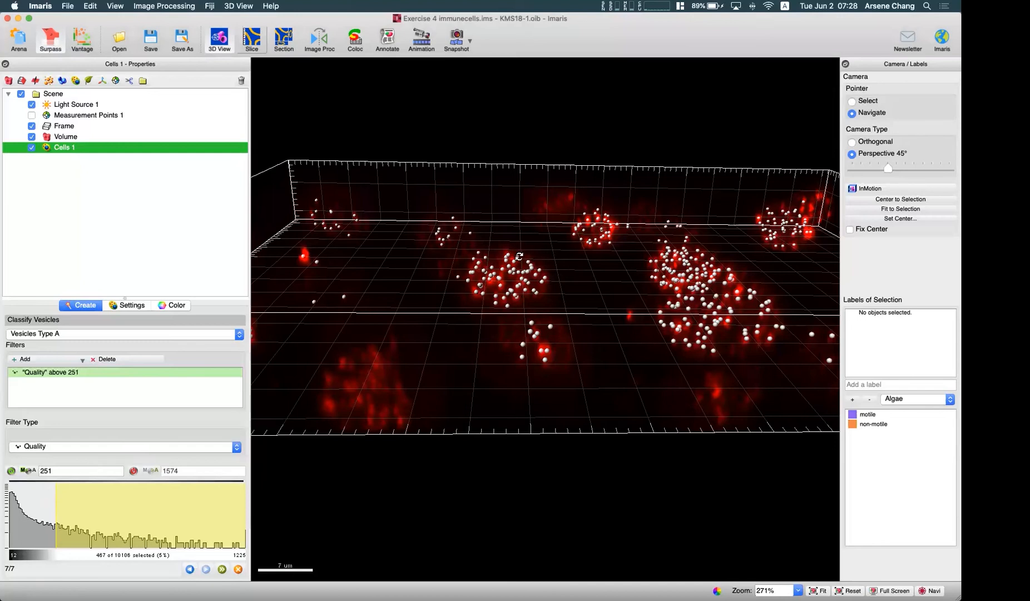
scroll(519, 257, up, 5)
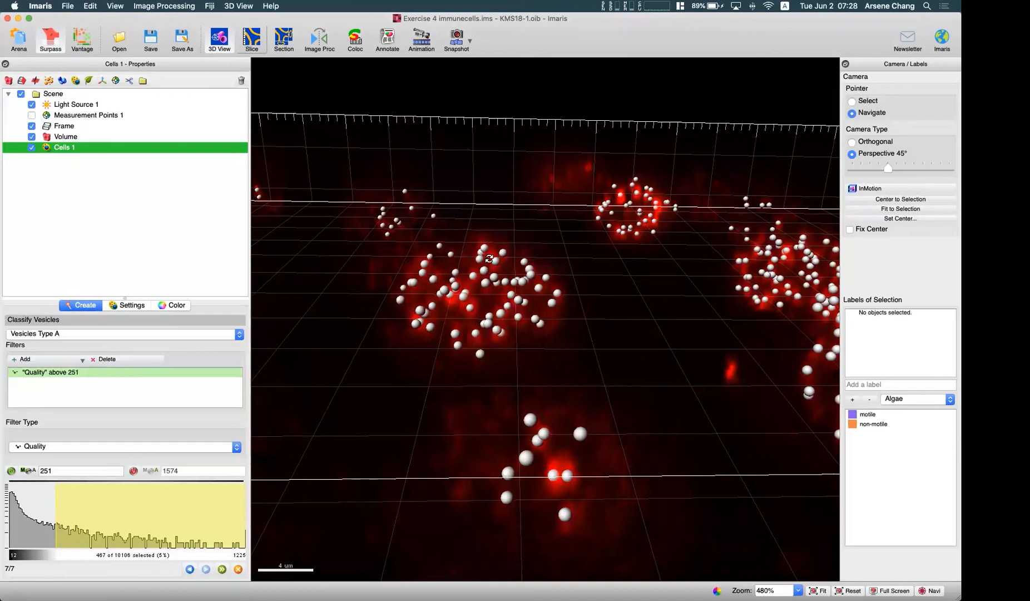
drag(491, 347, 425, 242)
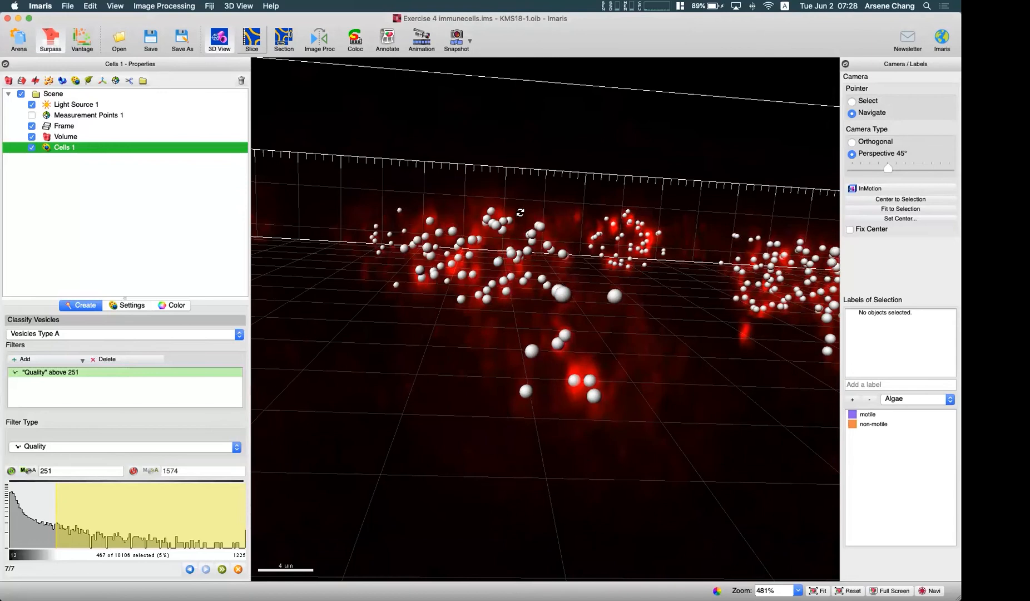
scroll(535, 226, down, 5)
drag(535, 228, 545, 363)
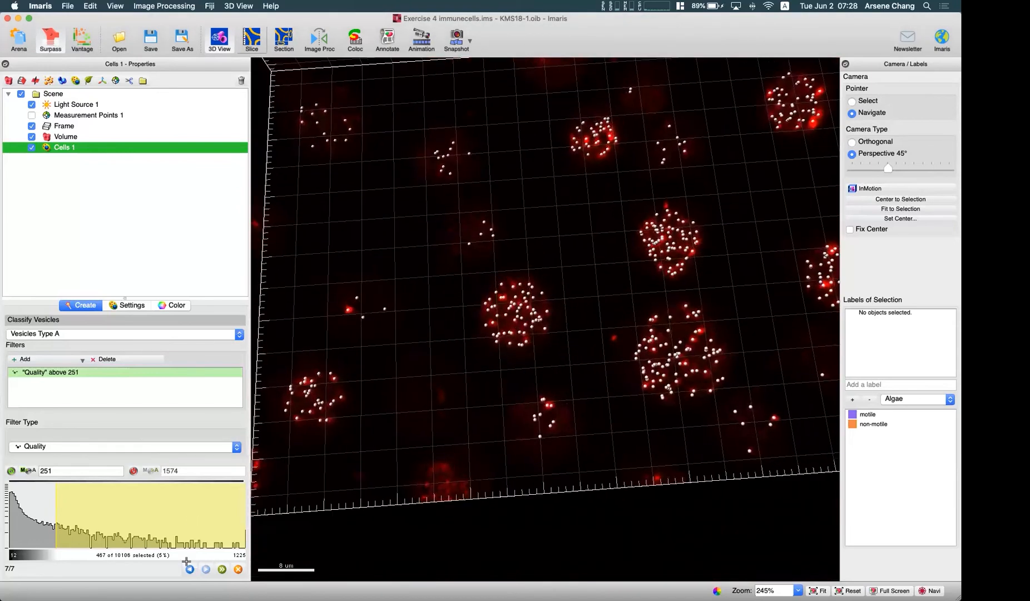
scroll(545, 333, down, 4)
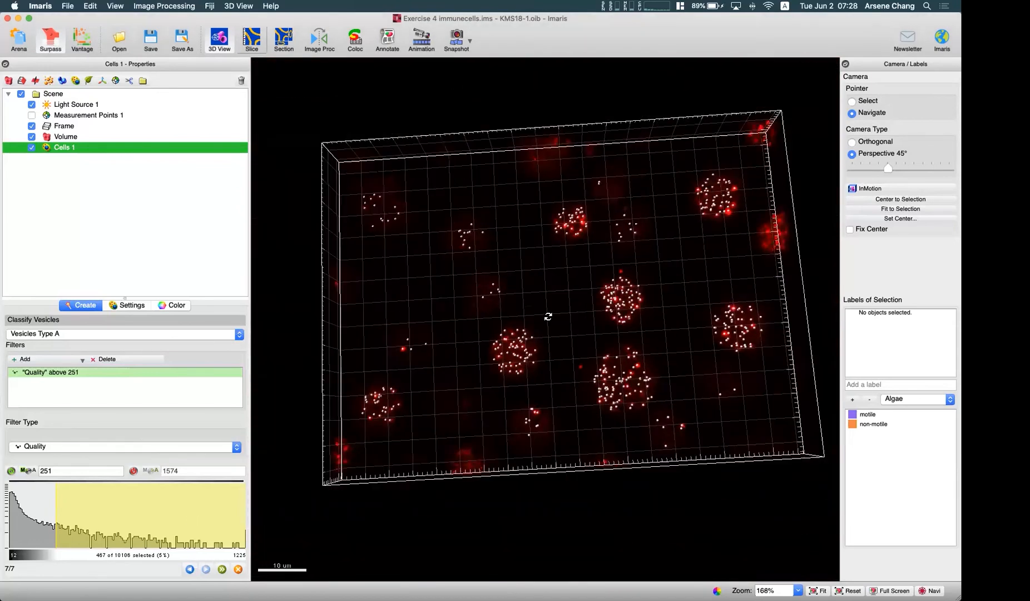
drag(497, 375, 478, 317)
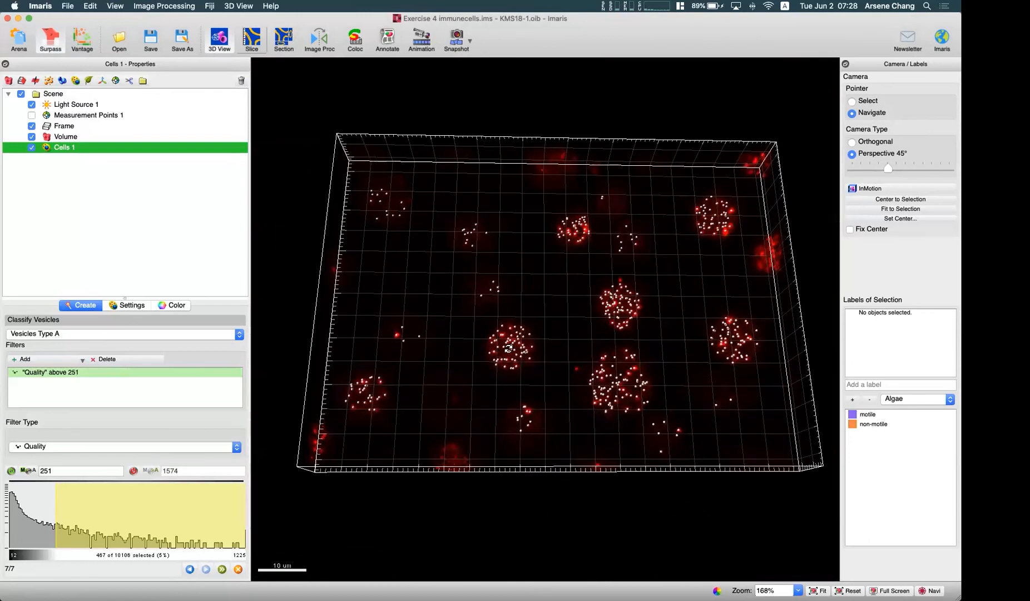
- Finish the cell creation wizard and make the cell bodies visible again
click(222, 569)
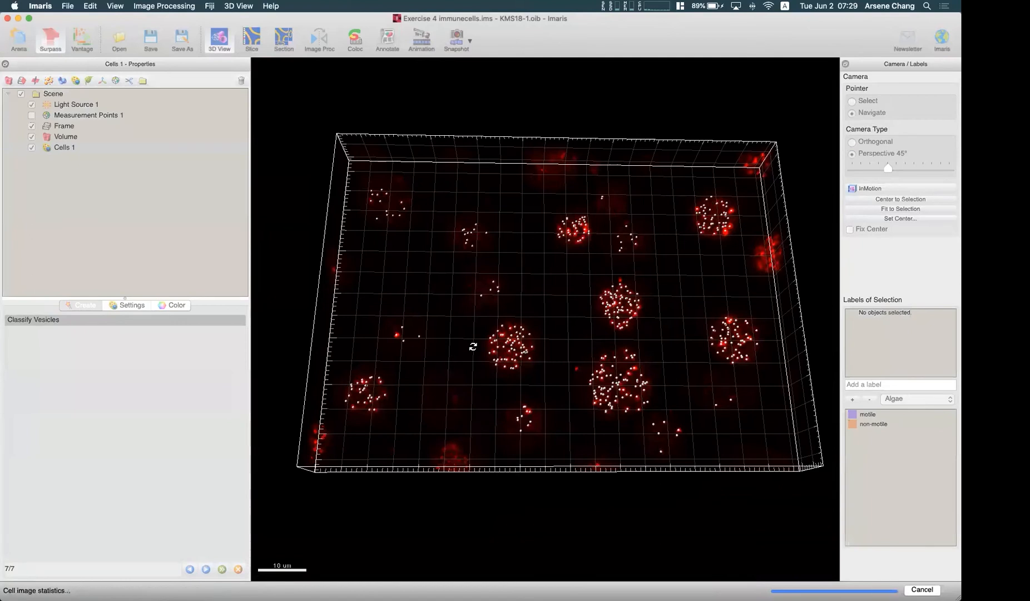
drag(548, 308, 345, 286)
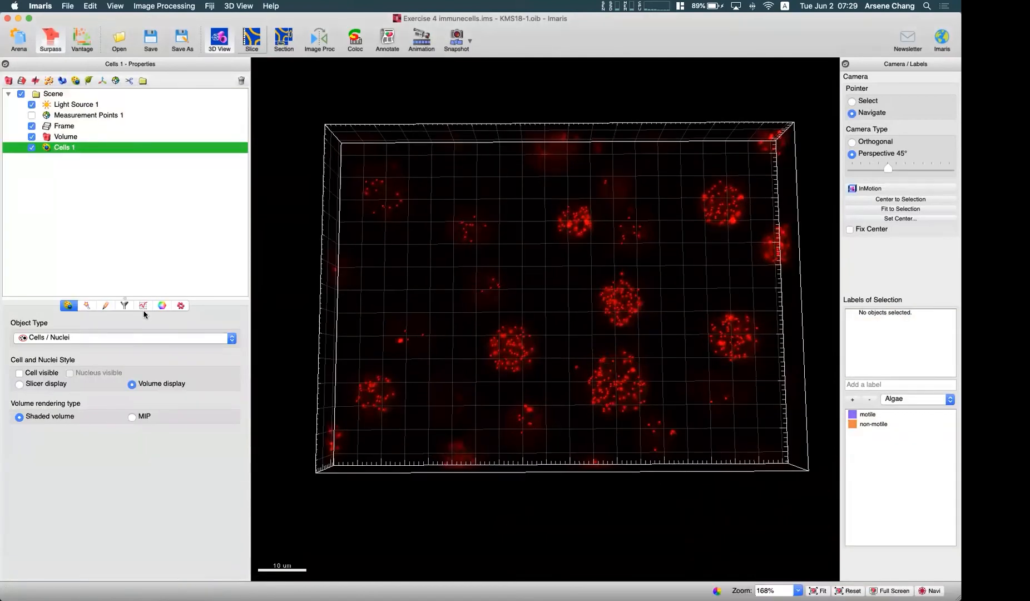
click(20, 373)
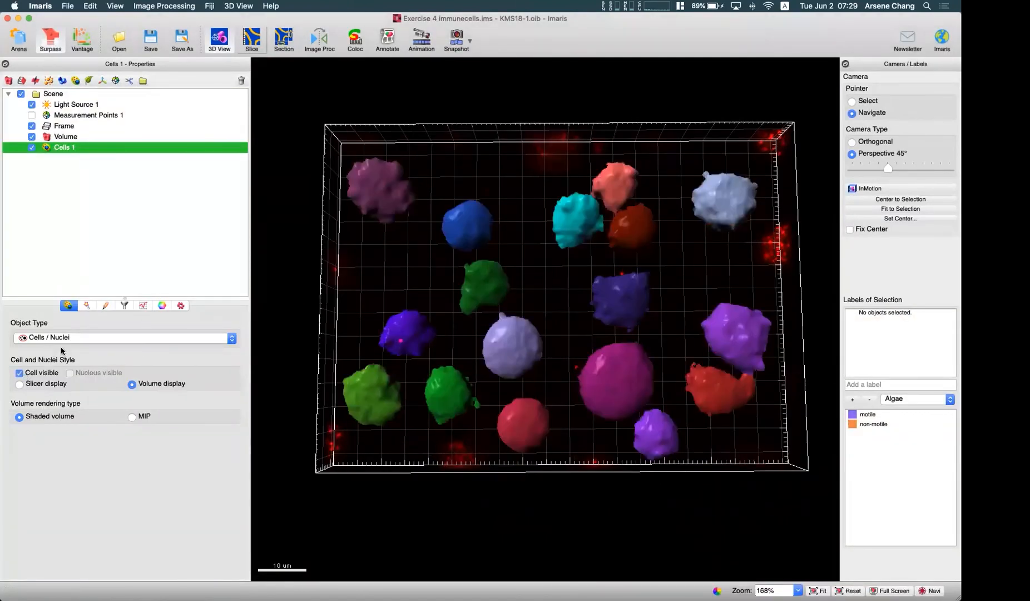
click(162, 306)
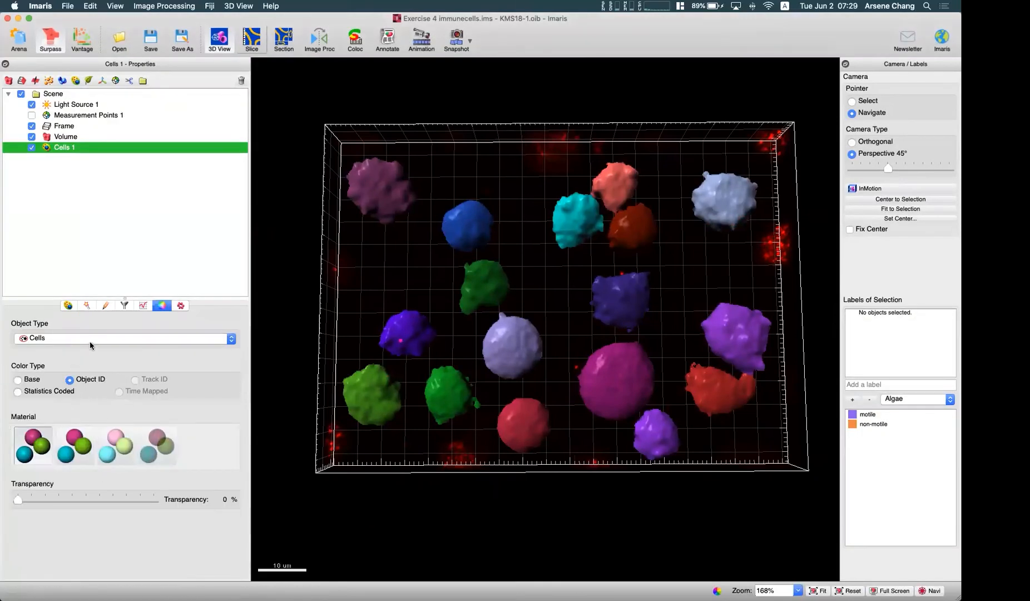
click(80, 341)
click(68, 342)
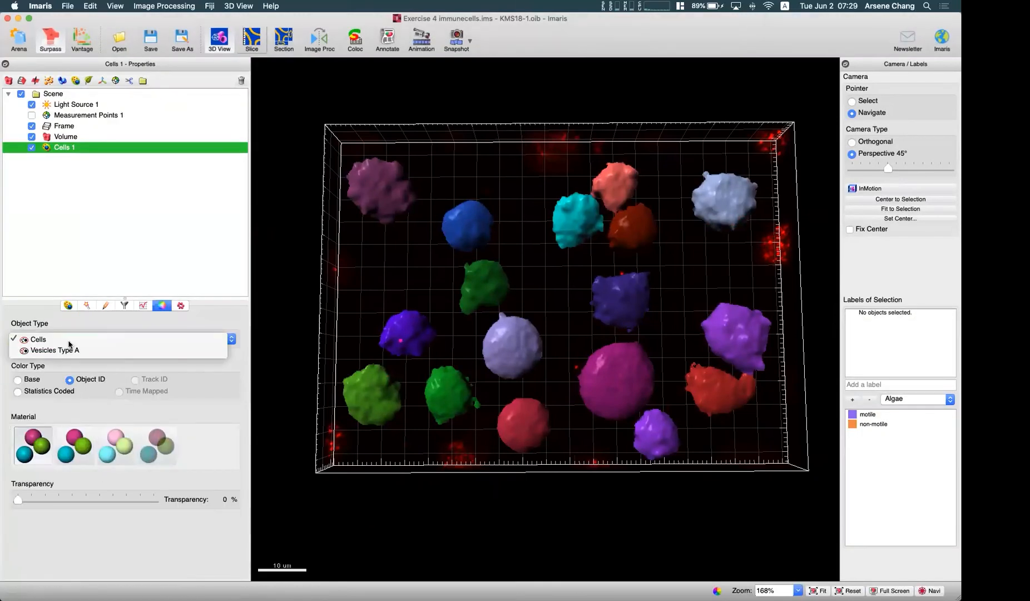
- List the number of Type A vesicles per cell in the detailed statistics and highlight the cells with IDs 1 and 5
click(143, 306)
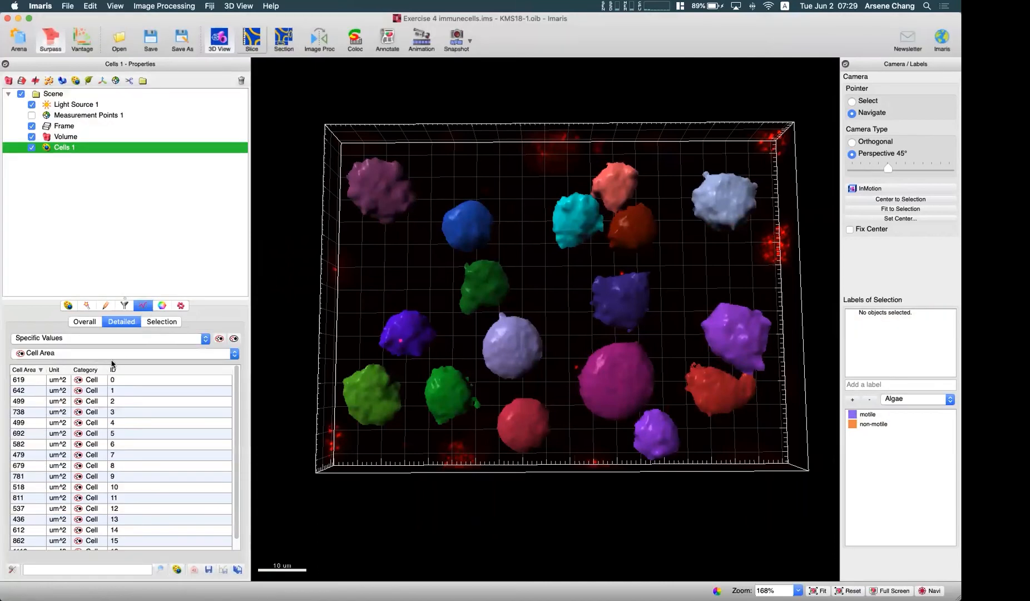
click(109, 355)
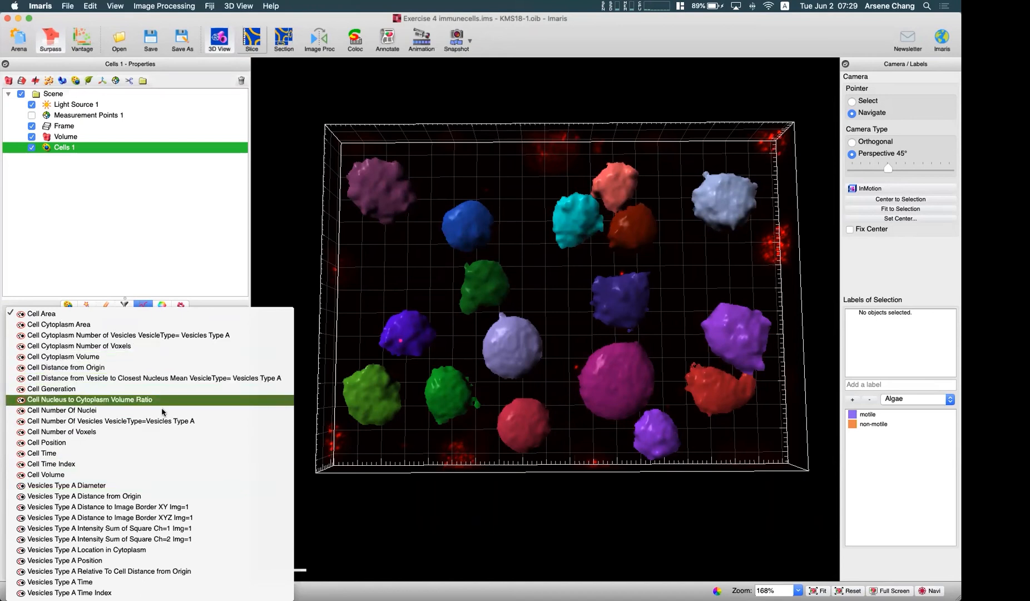
click(172, 420)
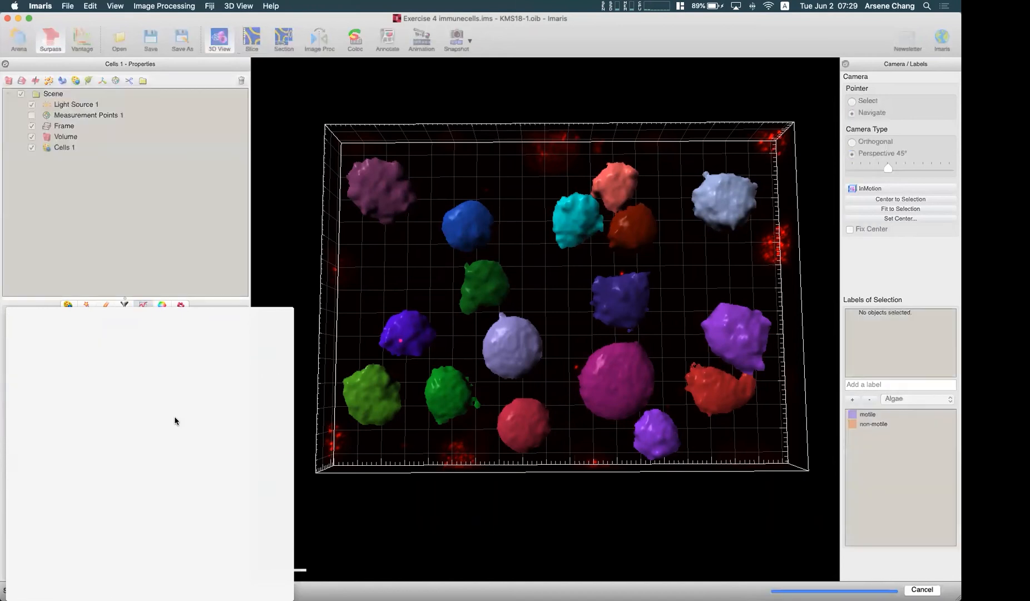
click(76, 413)
click(69, 391)
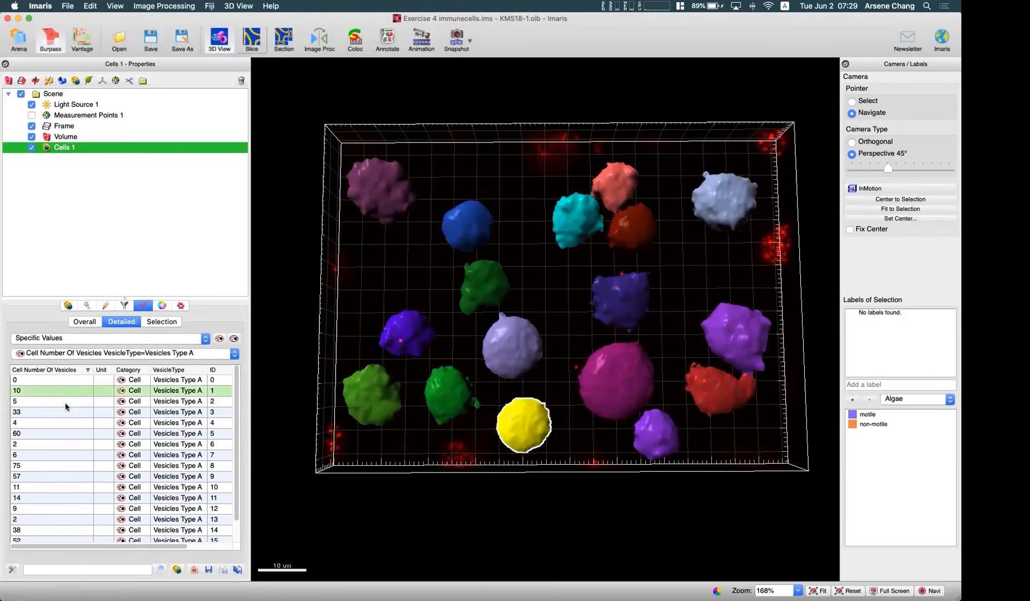
click(72, 445)
click(74, 433)
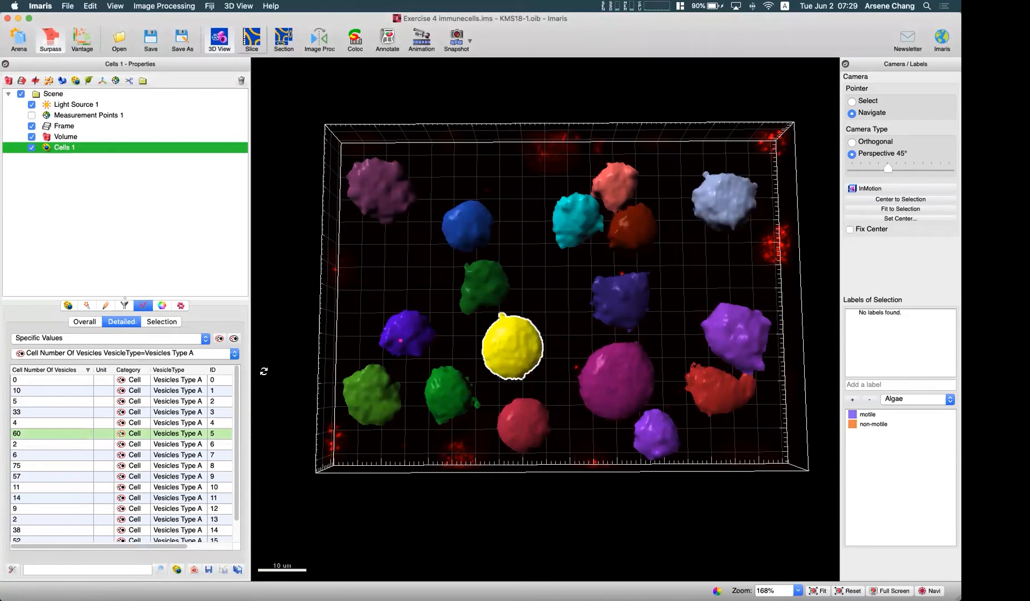
- Color-code the cells by the statistic Cell Cytoplasm Number of Vesicles for Vesicles Type A and clear the cell selection
click(162, 306)
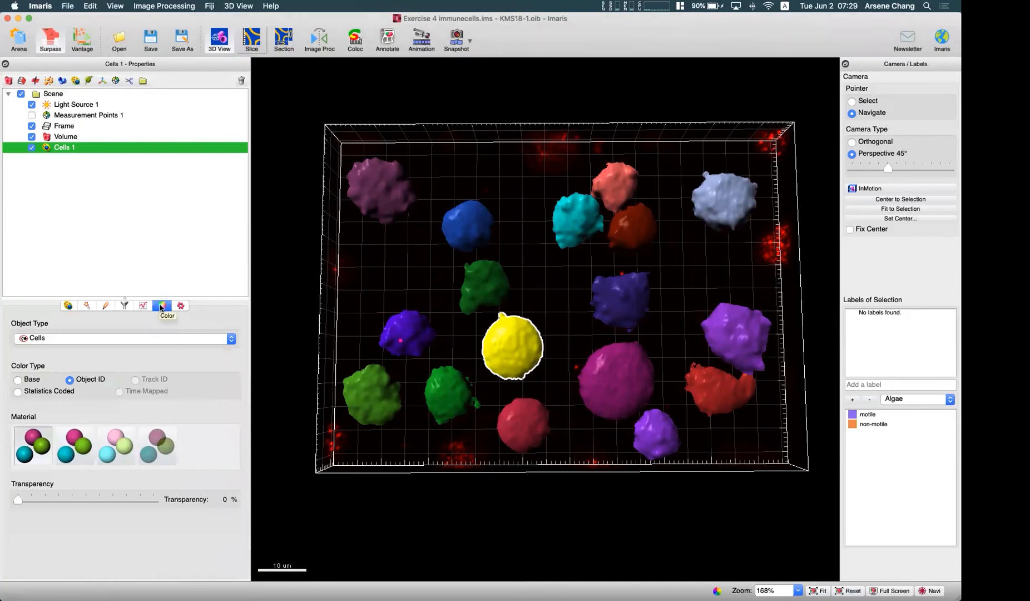
drag(553, 305, 573, 318)
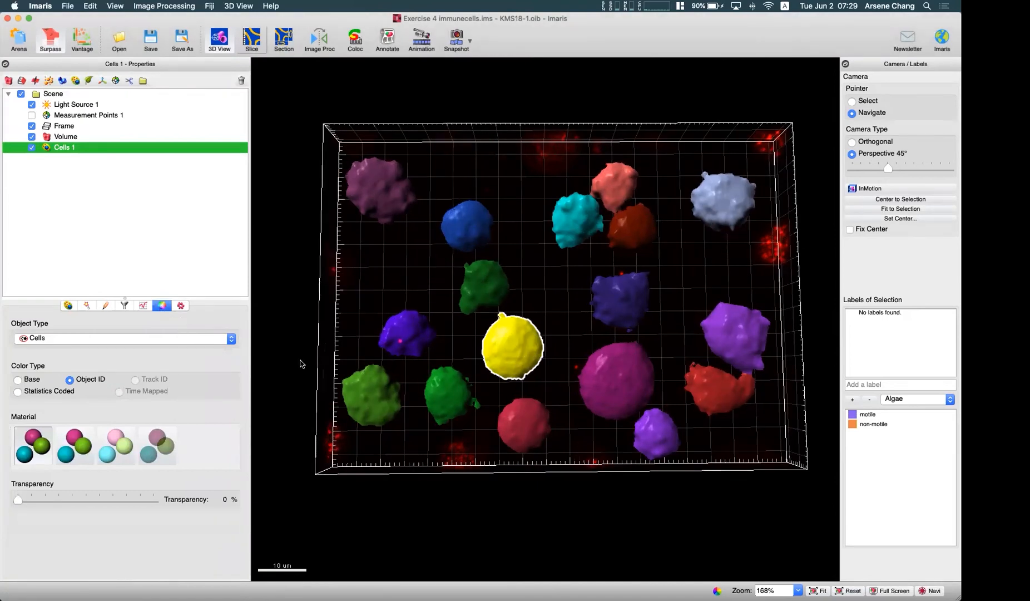
click(200, 338)
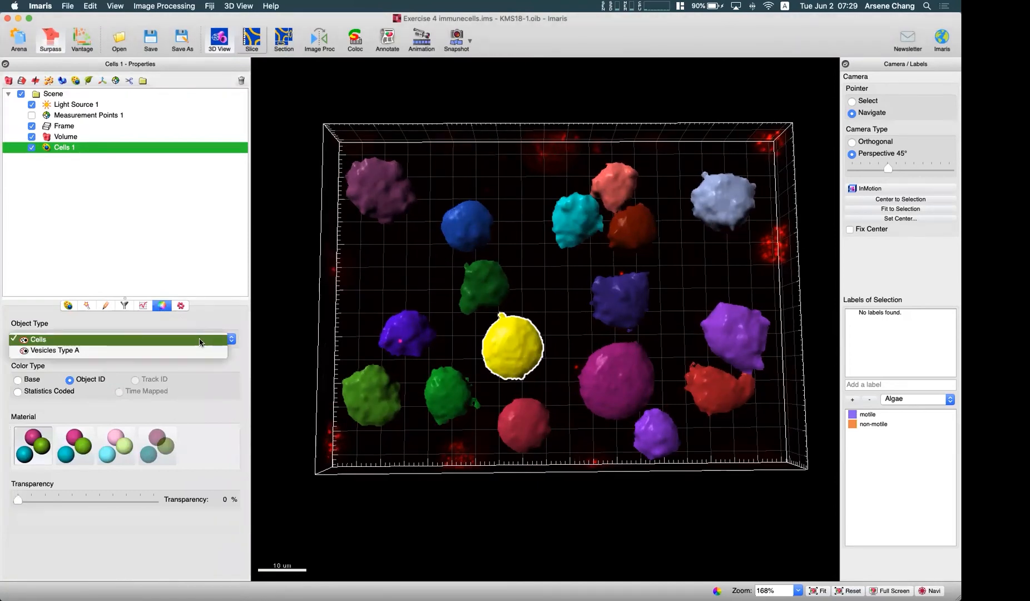
click(68, 344)
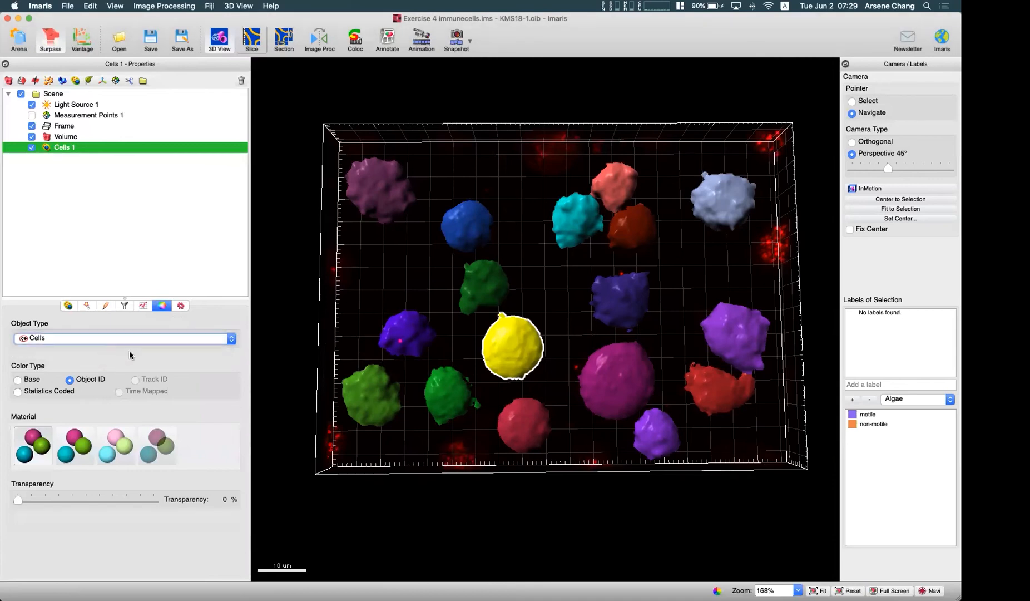
click(36, 380)
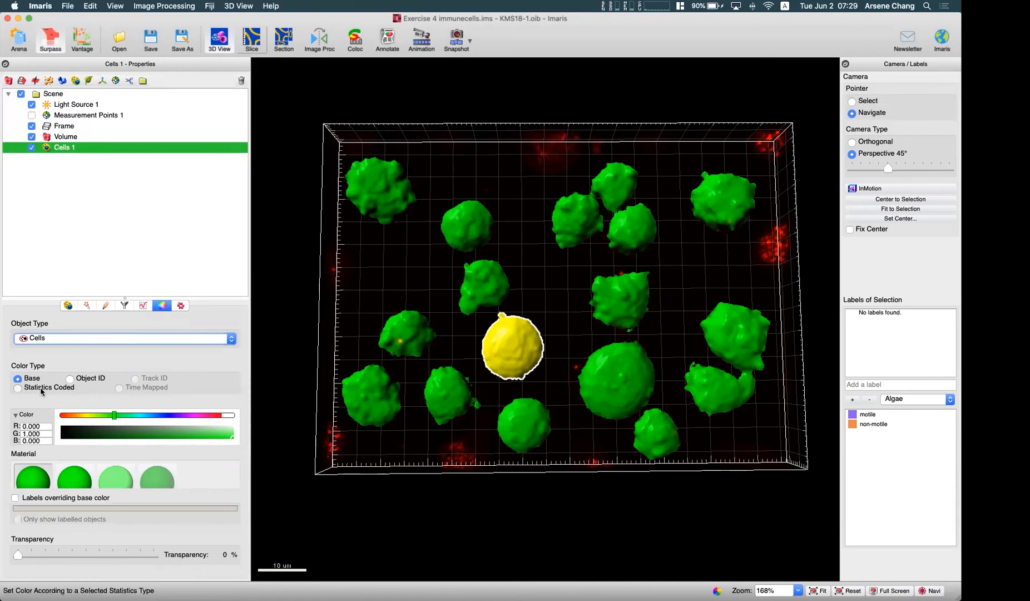
click(41, 388)
click(121, 425)
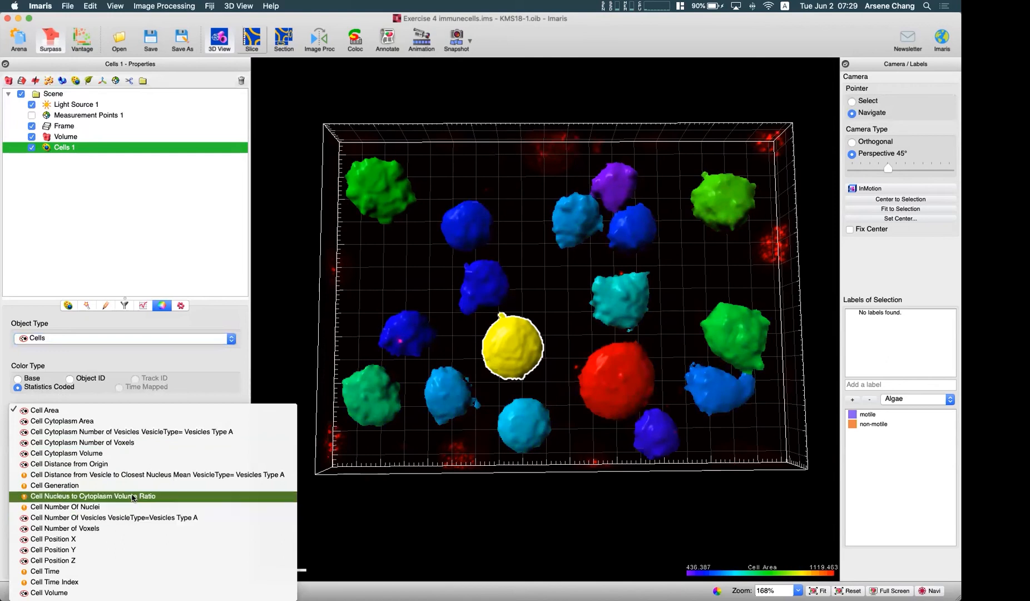
click(135, 431)
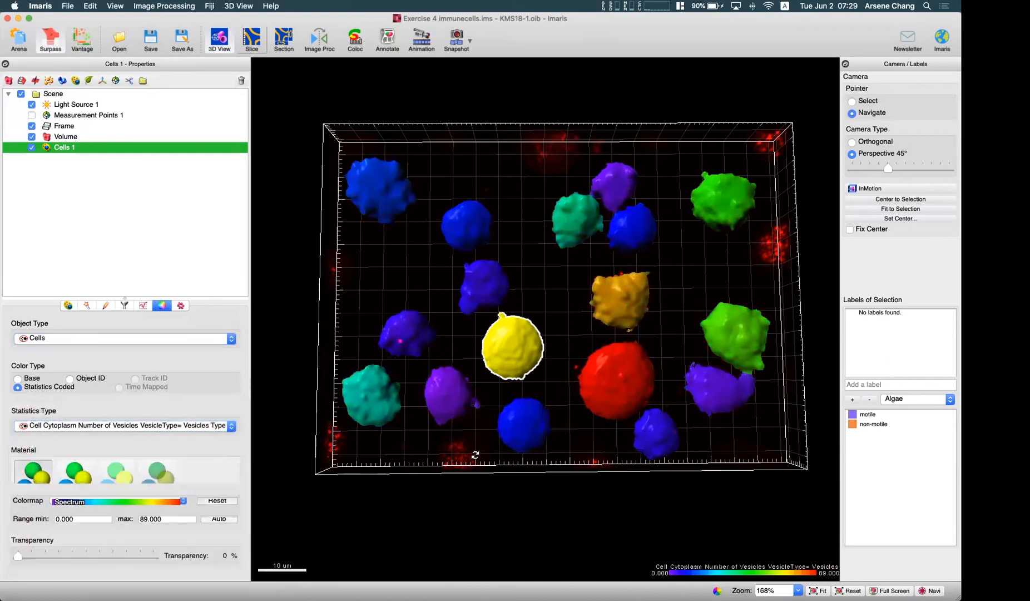
click(526, 490)
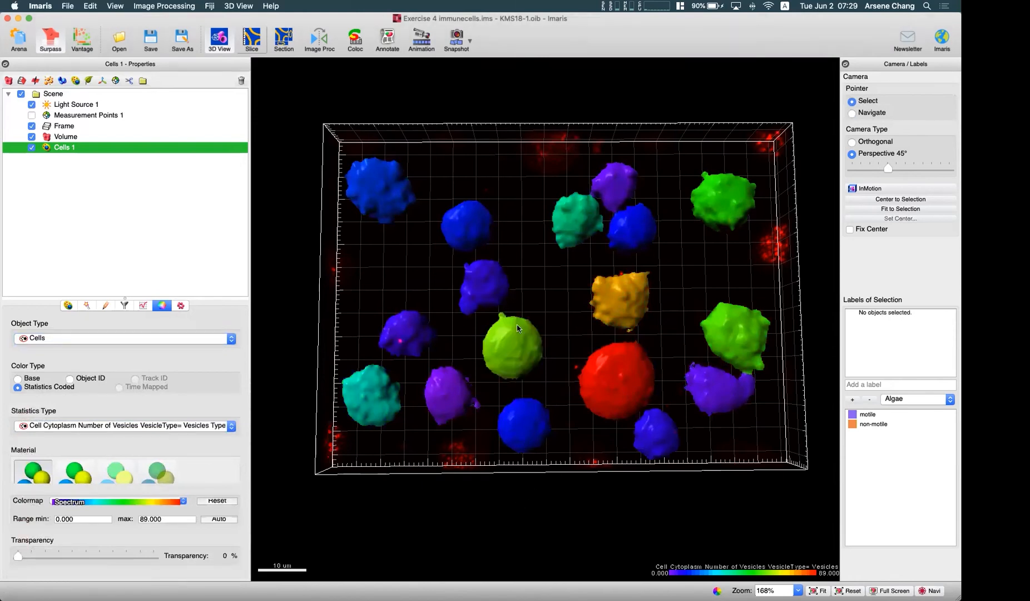
- Set the transparency of the color-coded cells to 71 % so the vesicle signal shows through
drag(20, 557, 114, 555)
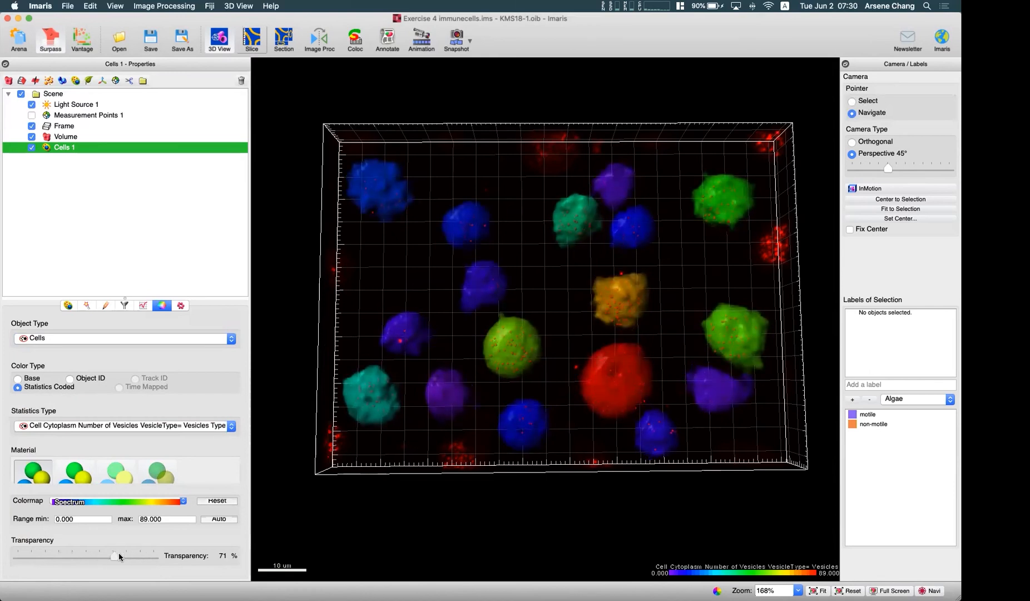
key(Escape)
key(Escape)
drag(551, 378, 582, 371)
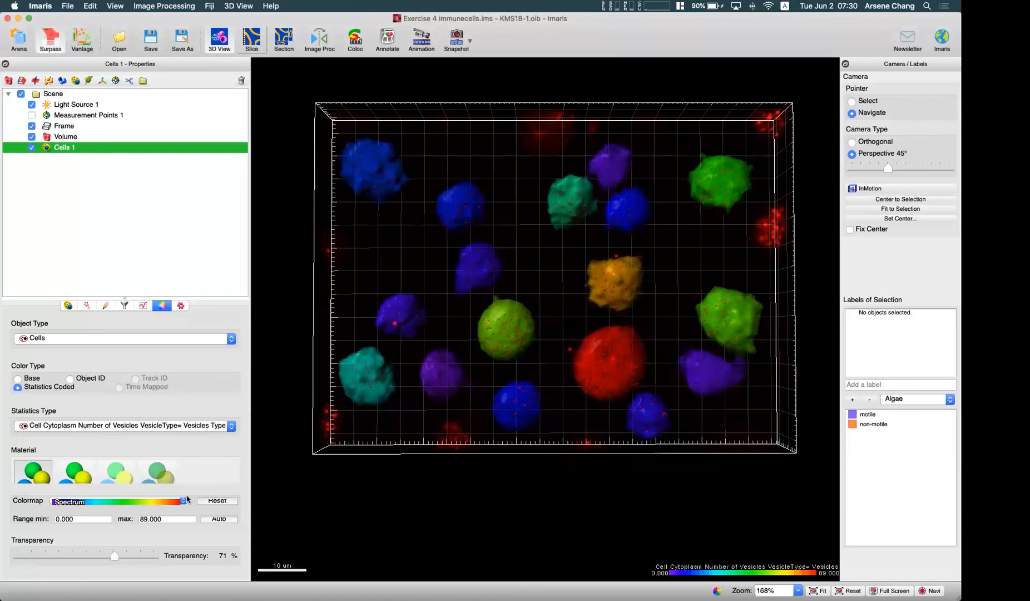
- Select the large red cell, check its Type A vesicle count in the detailed statistics and return to the color settings
key(Escape)
click(631, 356)
click(591, 458)
click(580, 379)
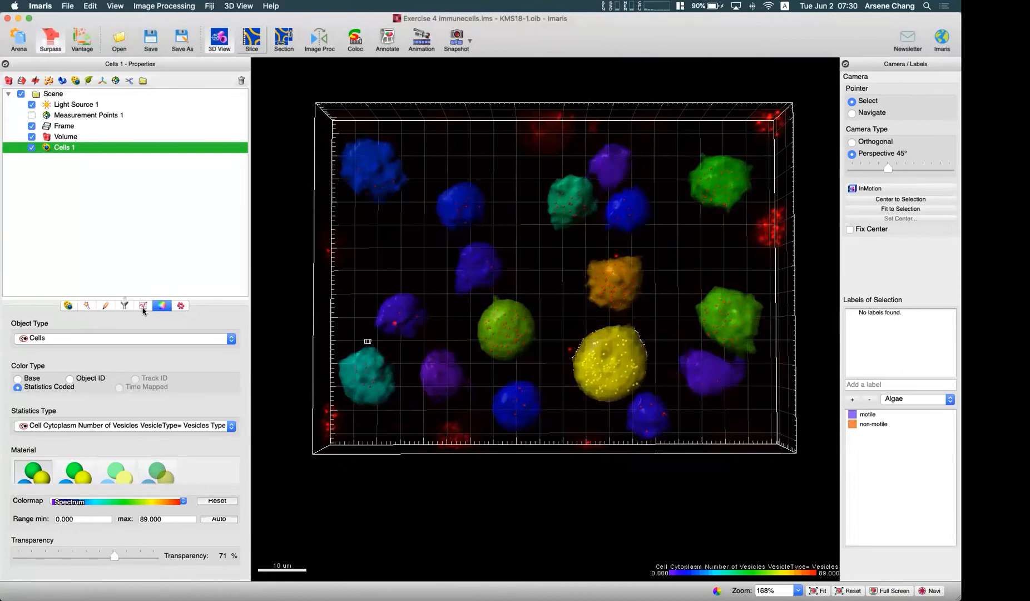
click(143, 304)
scroll(93, 446, down, 1)
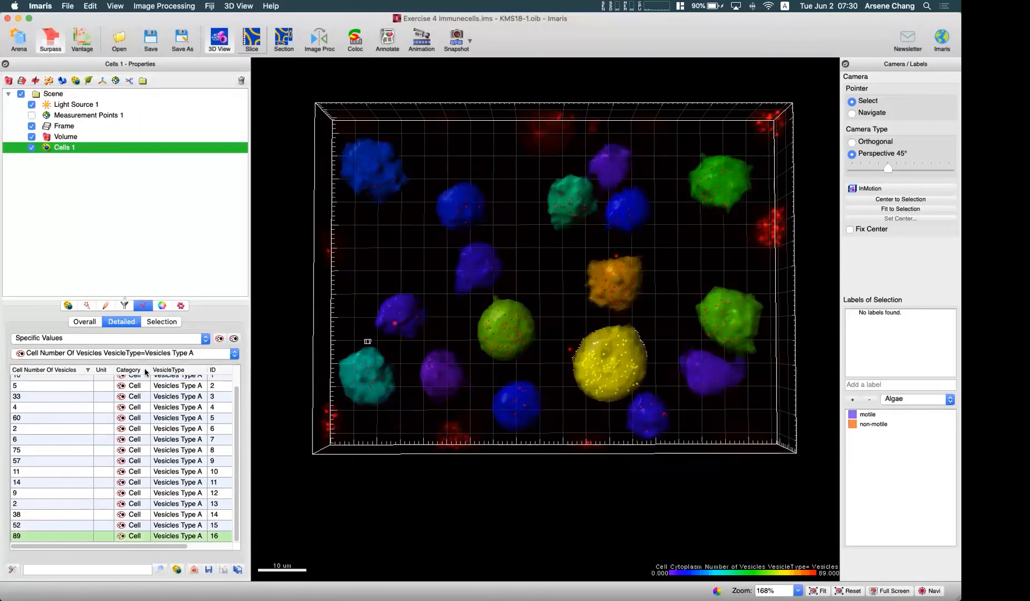
click(161, 306)
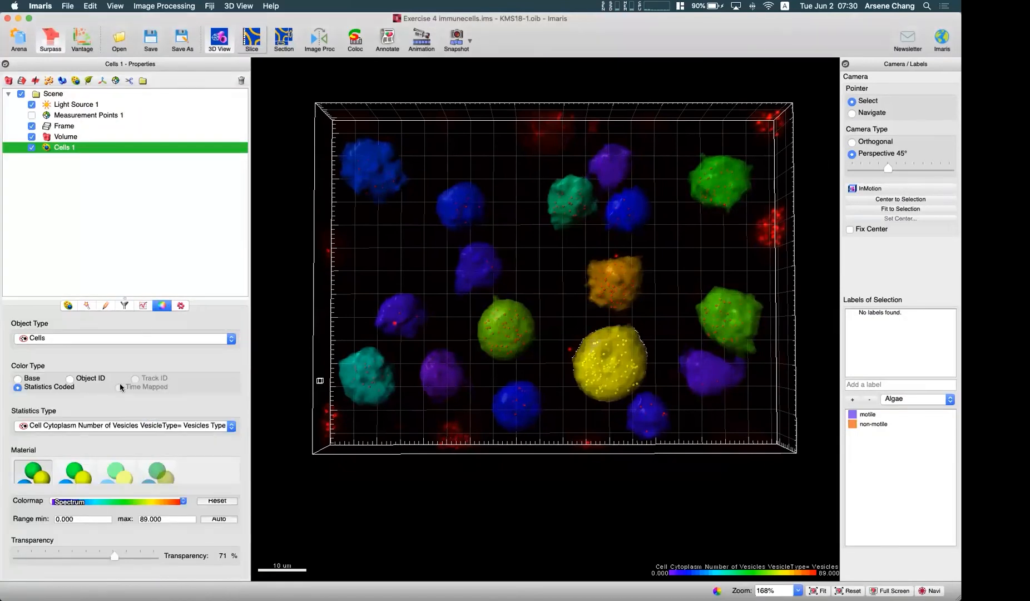
- Select the two blue cells near the image's upper-left corner one after the other and clear the cell selection
click(372, 175)
click(467, 202)
click(403, 256)
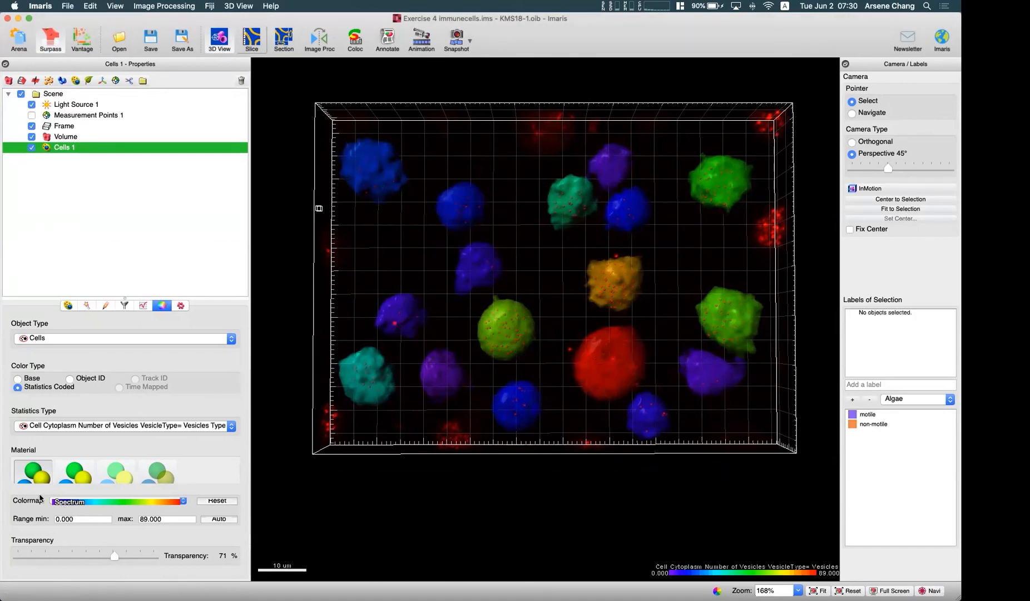
click(453, 204)
click(381, 257)
- Switch the pointer to Navigate mode and hide the Volume so only the color-coded cells are displayed in the frame
key(Escape)
drag(558, 423, 556, 436)
click(32, 137)
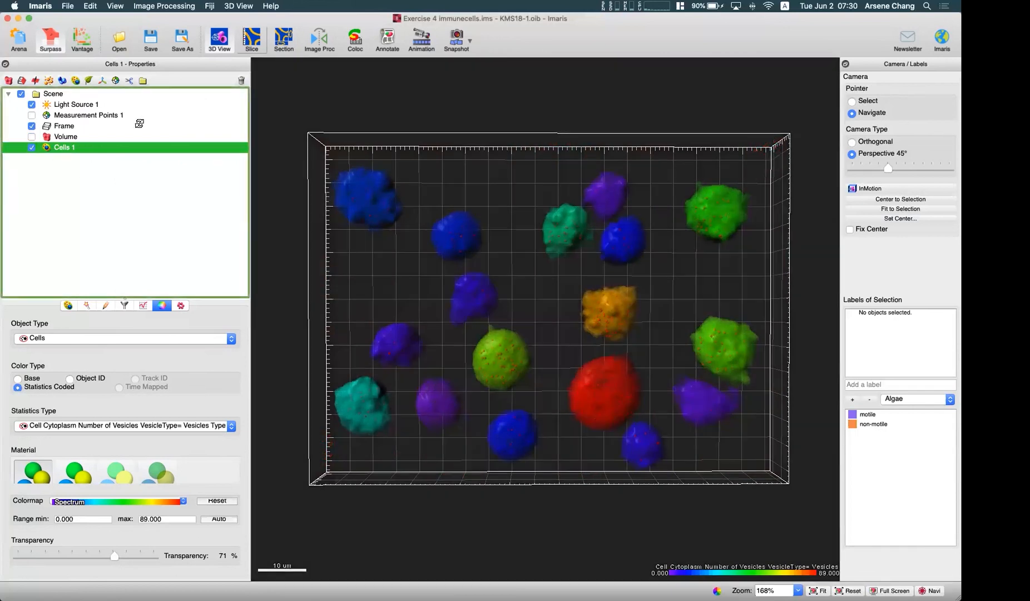
drag(557, 325, 555, 322)
drag(634, 383, 481, 84)
drag(548, 295, 510, 313)
- Review the number of Type A vesicles per cell in the detailed statistics and return to the cell color settings
click(143, 305)
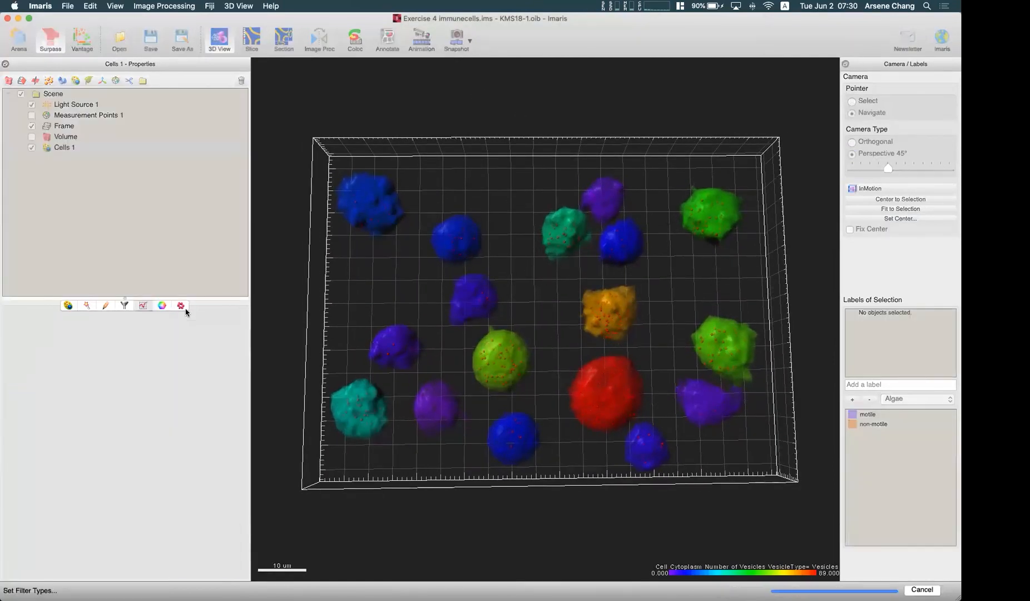
scroll(141, 411, up, 2)
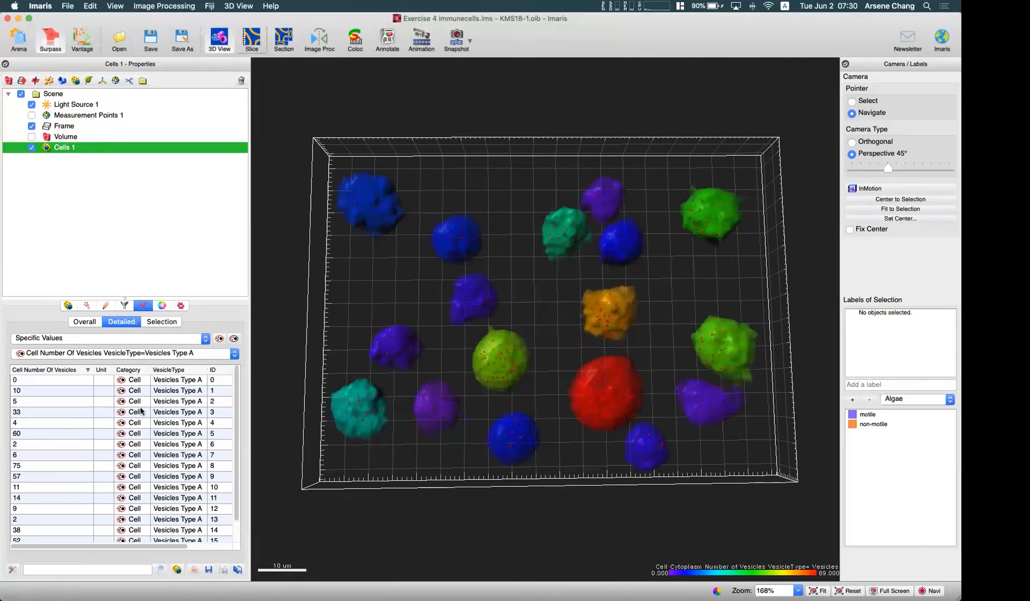
click(161, 305)
drag(581, 354, 591, 391)
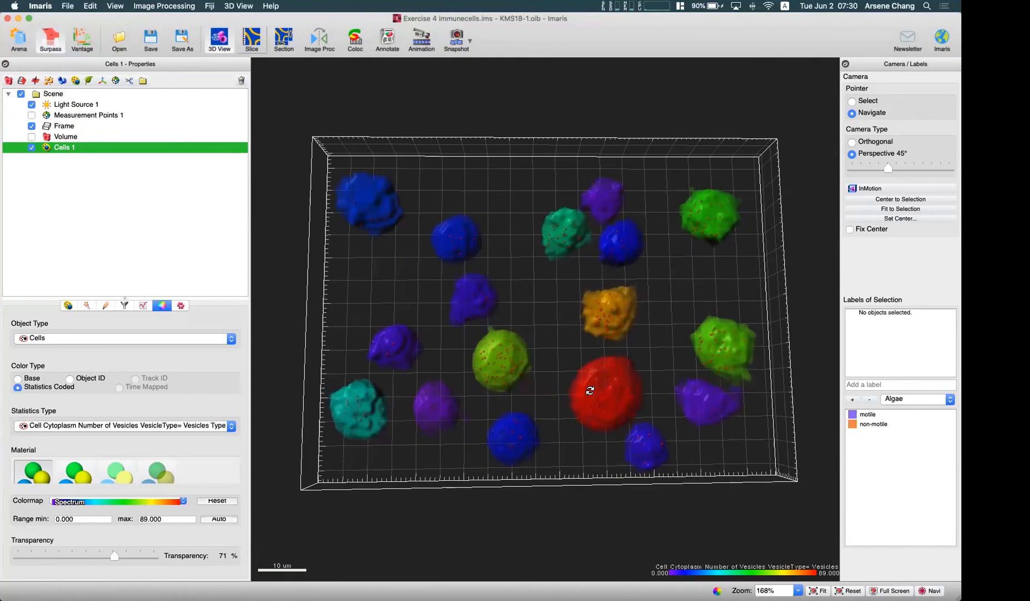
drag(573, 355, 572, 344)
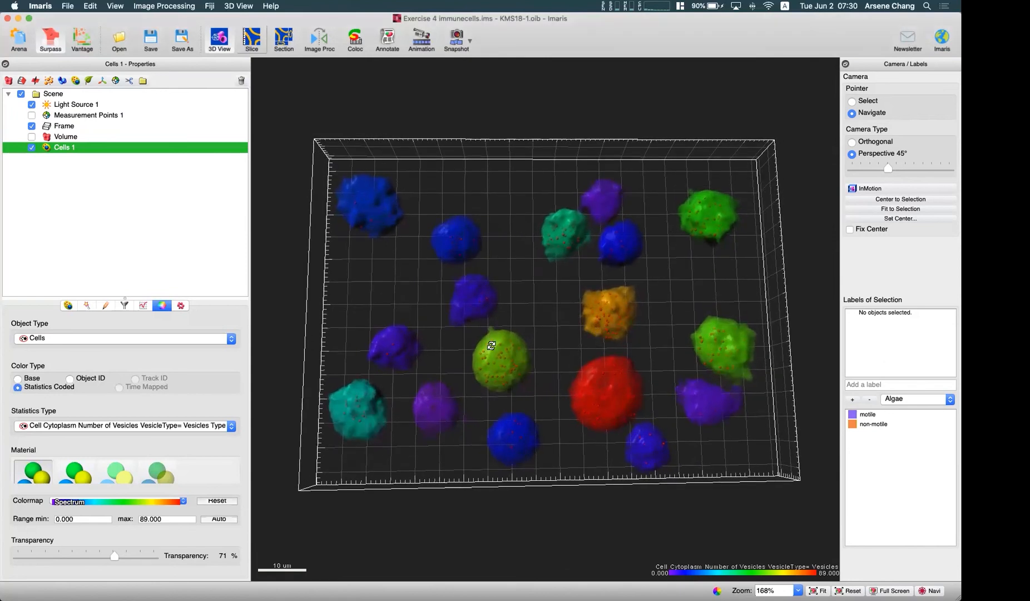